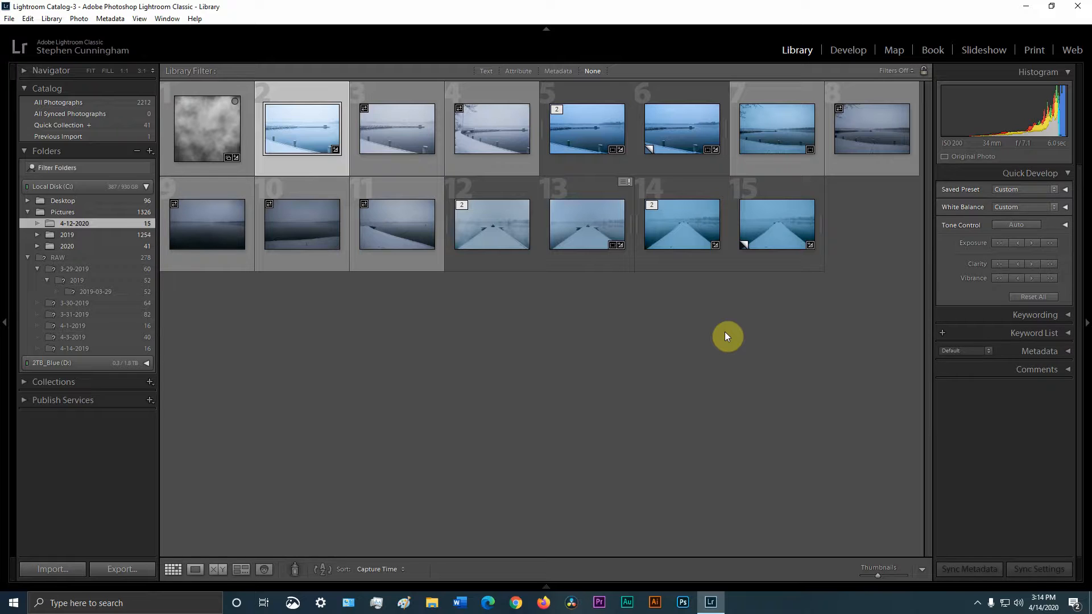
Inspect the grayscale fog image and the snowy pier photo _DSC1153.ARW one after the other at full view
{"action": "double_click", "coordinate": [210, 134]}
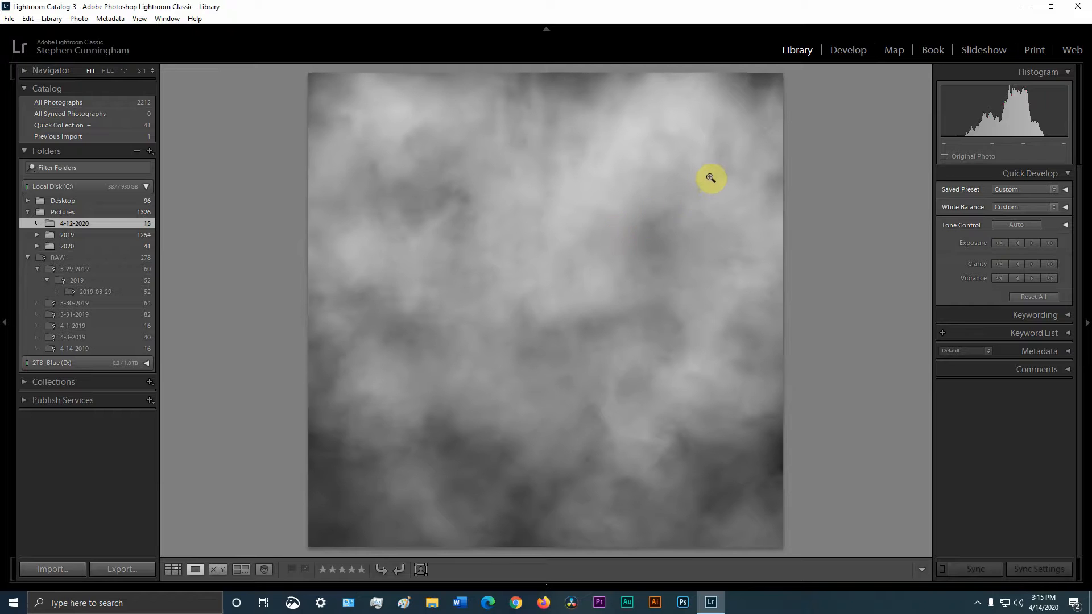
{"action": "left_click", "coordinate": [797, 52]}
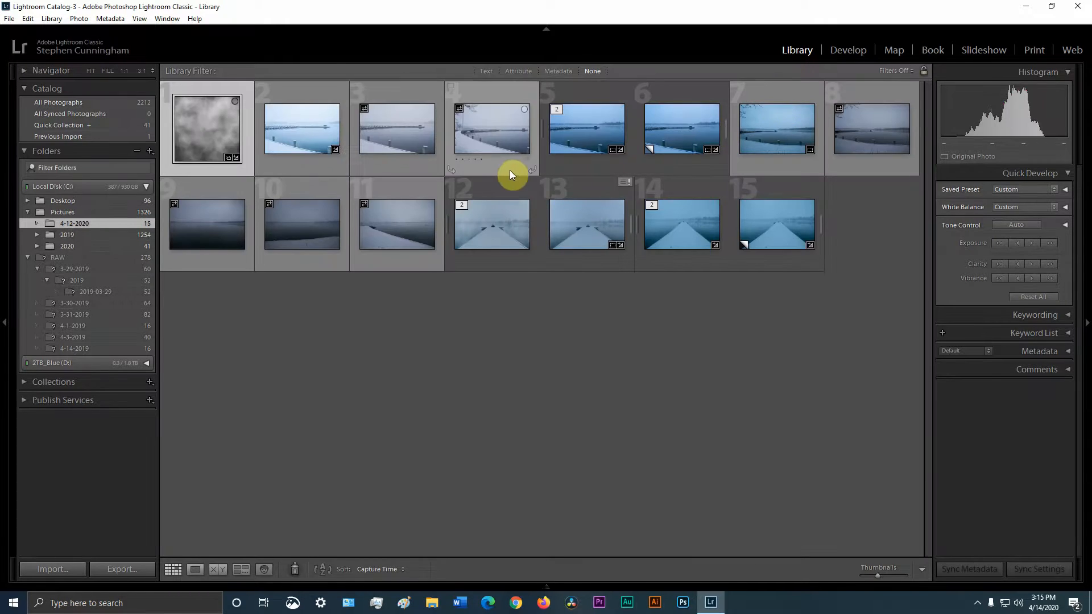
{"action": "double_click", "coordinate": [286, 132]}
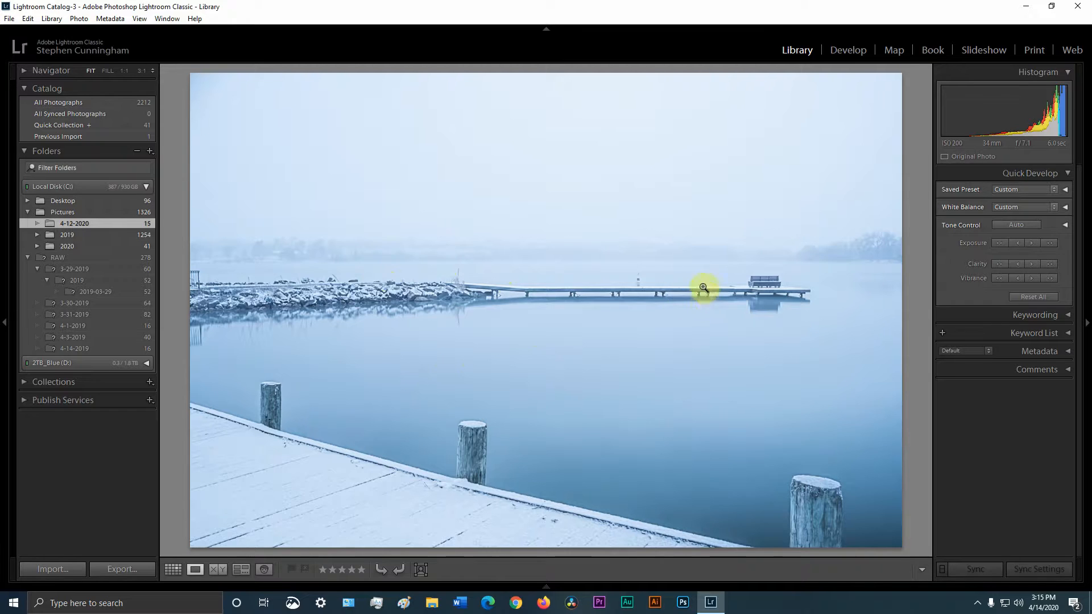
{"action": "left_click", "coordinate": [788, 50]}
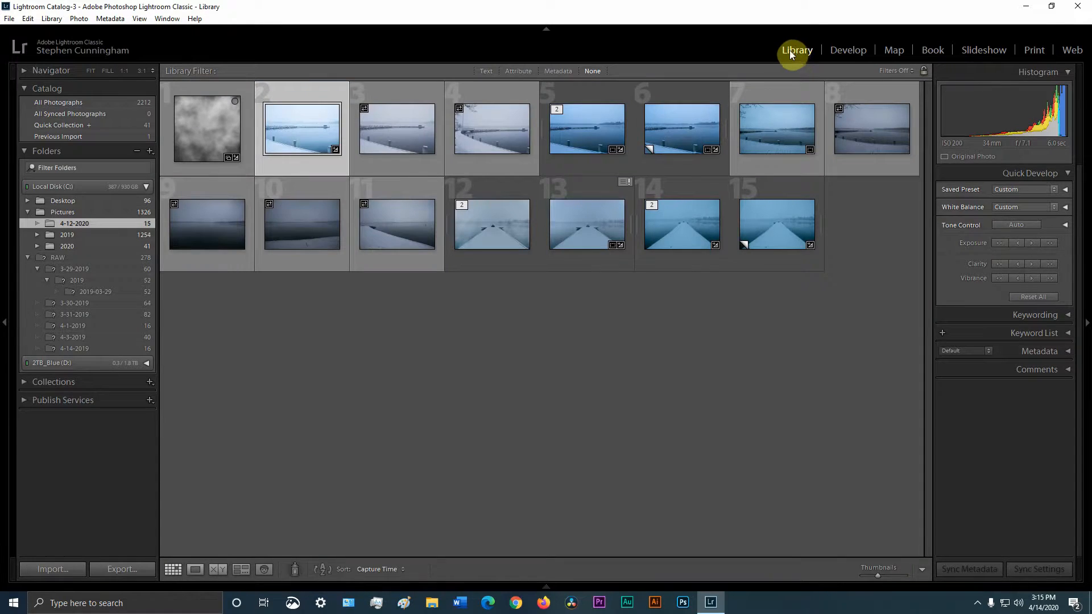
{"action": "double_click", "coordinate": [178, 162]}
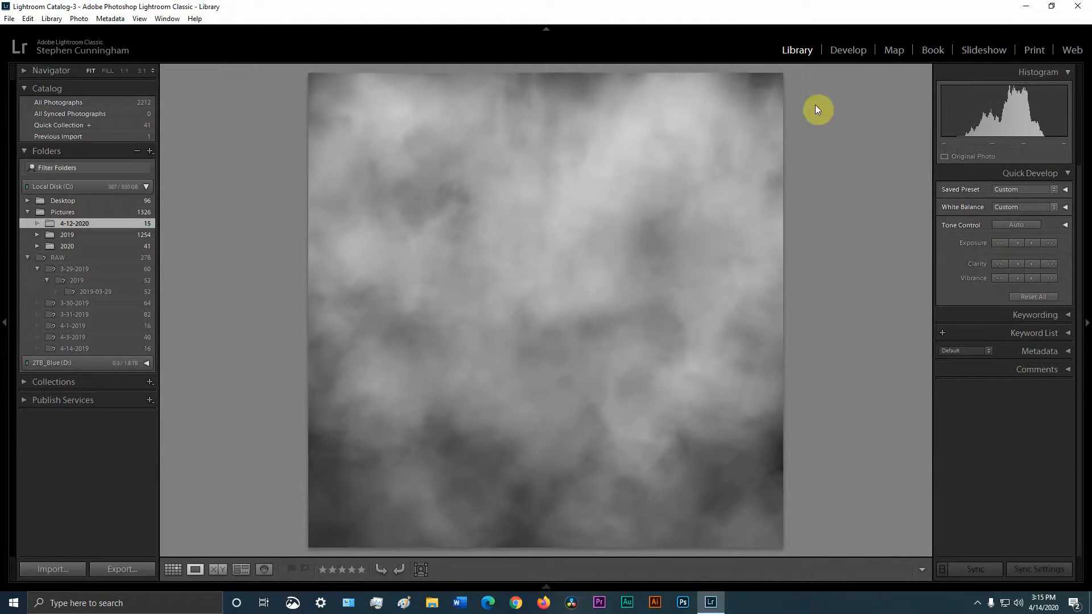
{"action": "key", "text": "g"}
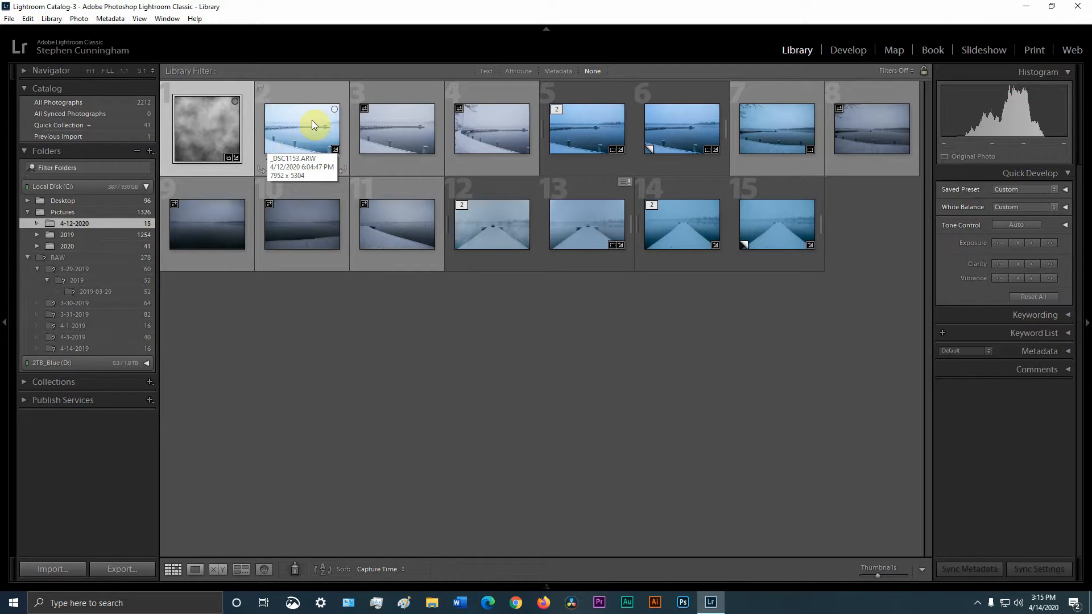
Develop the fog image with Temp -21, Exposure +0.12, Contrast +24, Highlights +21, Shadows +24 and Whites +12
{"action": "double_click", "coordinate": [209, 114]}
{"action": "left_click", "coordinate": [839, 50]}
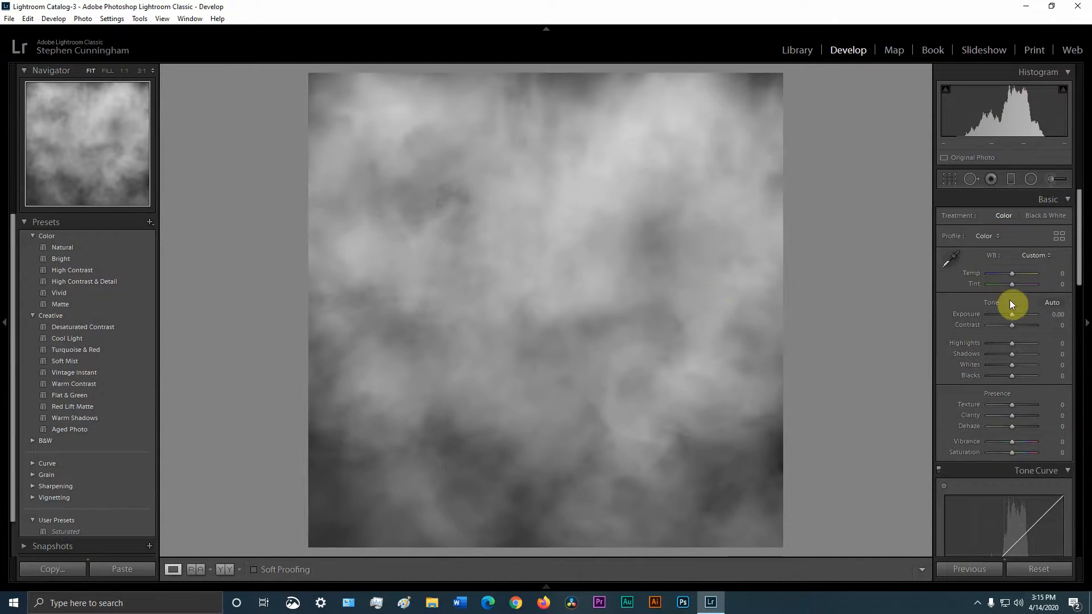
{"action": "left_click", "coordinate": [1012, 274]}
{"action": "left_click_drag", "start_coordinate": [1011, 274], "coordinate": [1008, 275]}
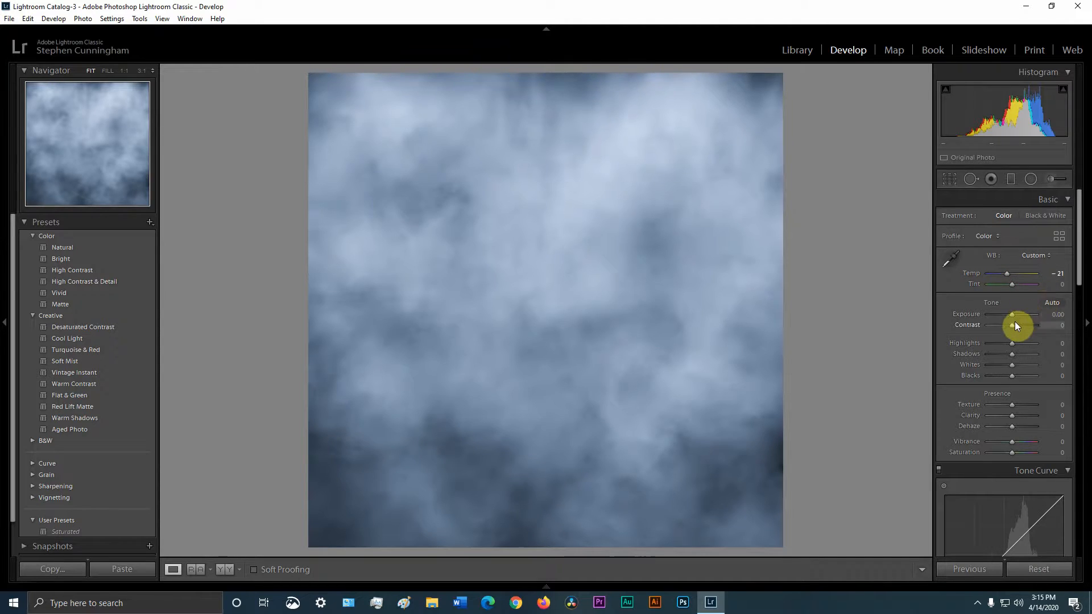
{"action": "left_click_drag", "start_coordinate": [1012, 315], "coordinate": [1015, 366]}
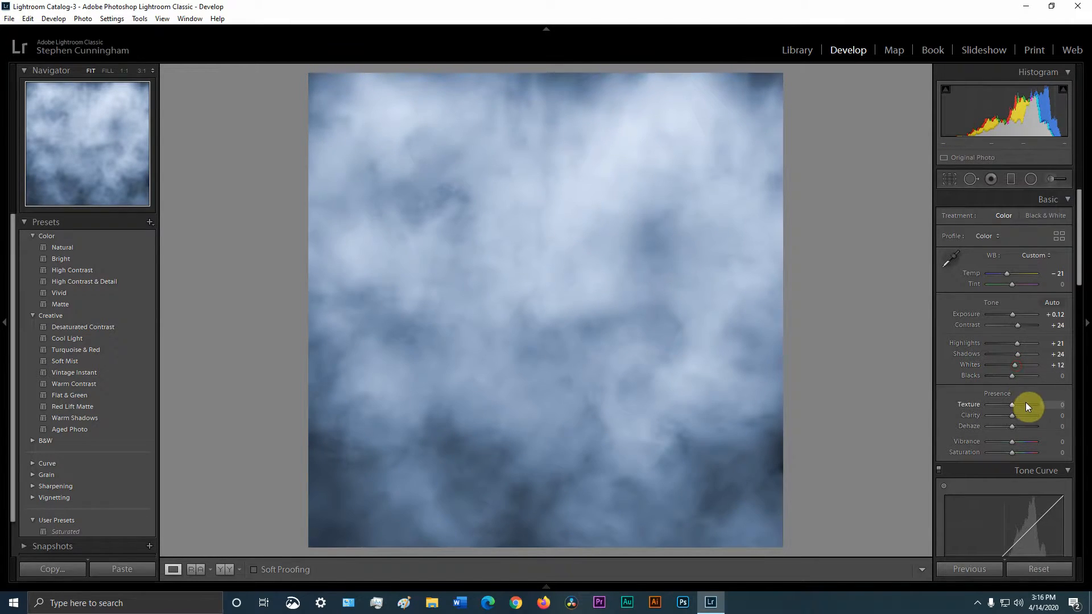
Set the fog image's Texture to +71, Clarity to +83 and Dehaze to +17, and return to the photo grid
{"action": "mouse_move", "coordinate": [1014, 405]}
{"action": "left_mouse_down"}
{"action": "mouse_move", "coordinate": [1036, 412]}
{"action": "mouse_move", "coordinate": [1005, 418]}
{"action": "mouse_move", "coordinate": [1030, 415]}
{"action": "left_mouse_up"}
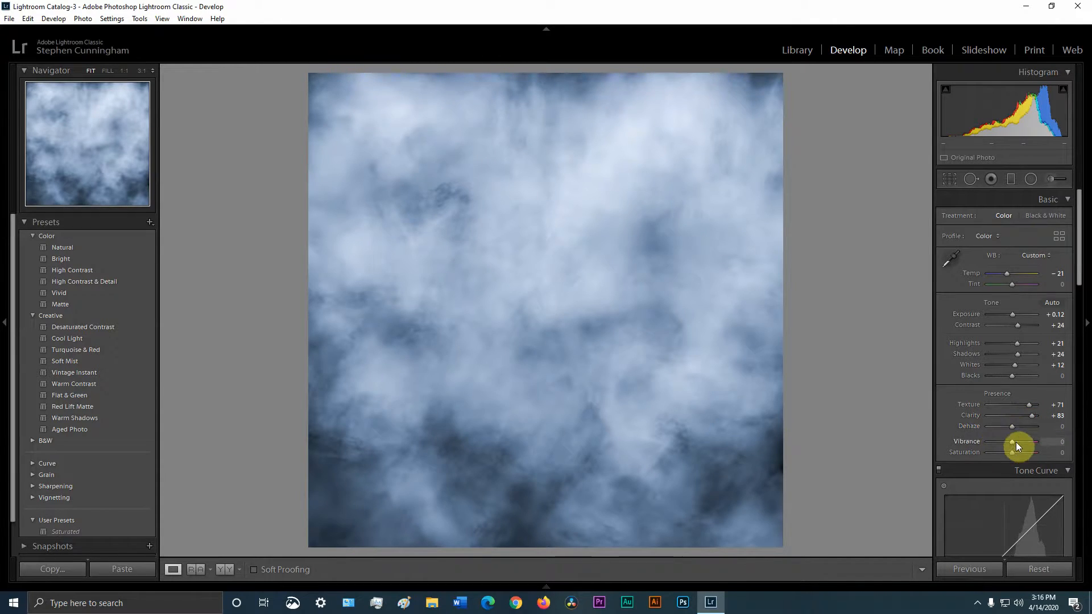
{"action": "left_click_drag", "start_coordinate": [1015, 427], "coordinate": [1018, 429]}
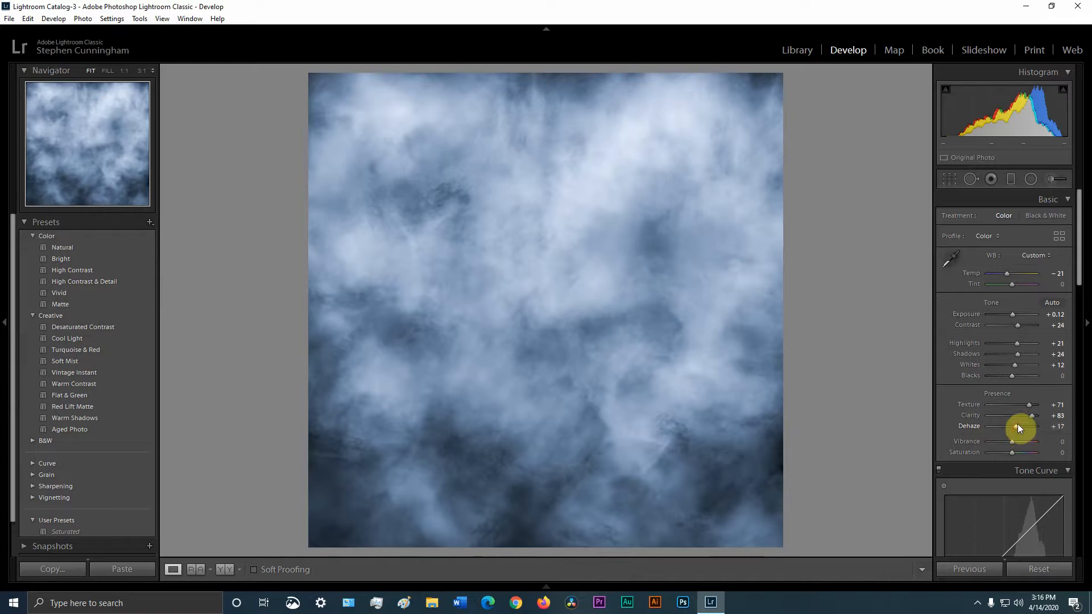
{"action": "left_click", "coordinate": [795, 51]}
{"action": "key", "text": "g"}
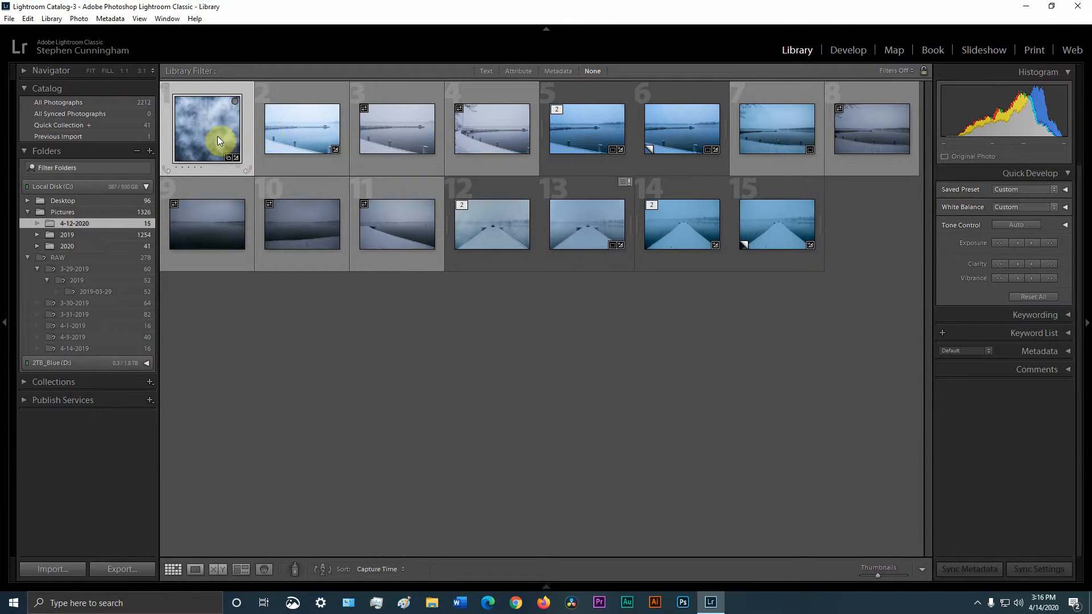
Open the fog image and the pier photo _DSC1153.ARW together as layers in Photoshop
{"action": "left_click", "coordinate": [306, 95]}
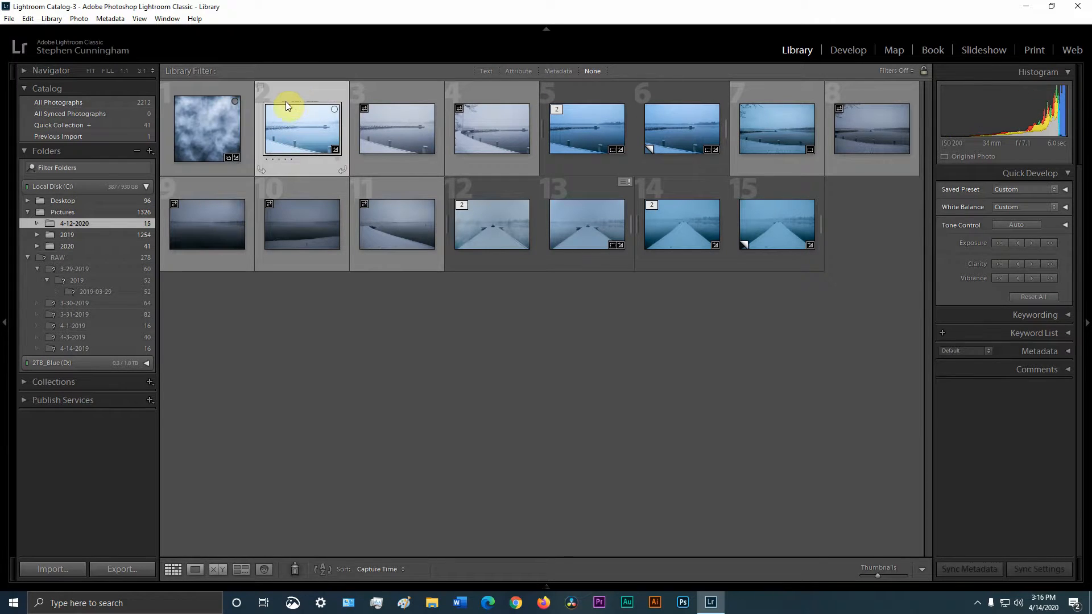
{"action": "left_click", "coordinate": [219, 110], "text": "ctrl"}
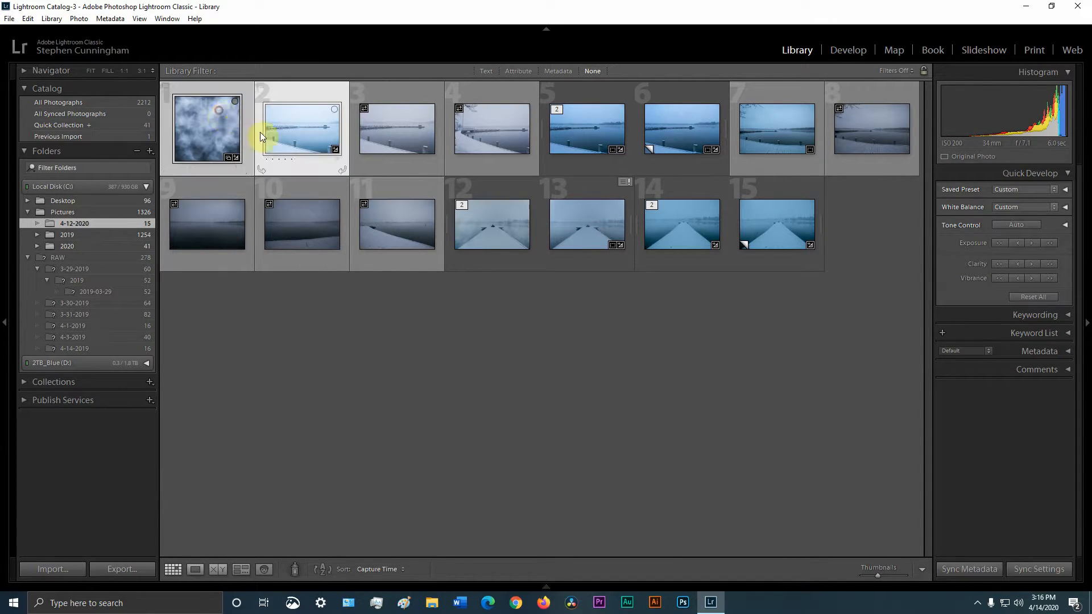
{"action": "right_click", "coordinate": [312, 94]}
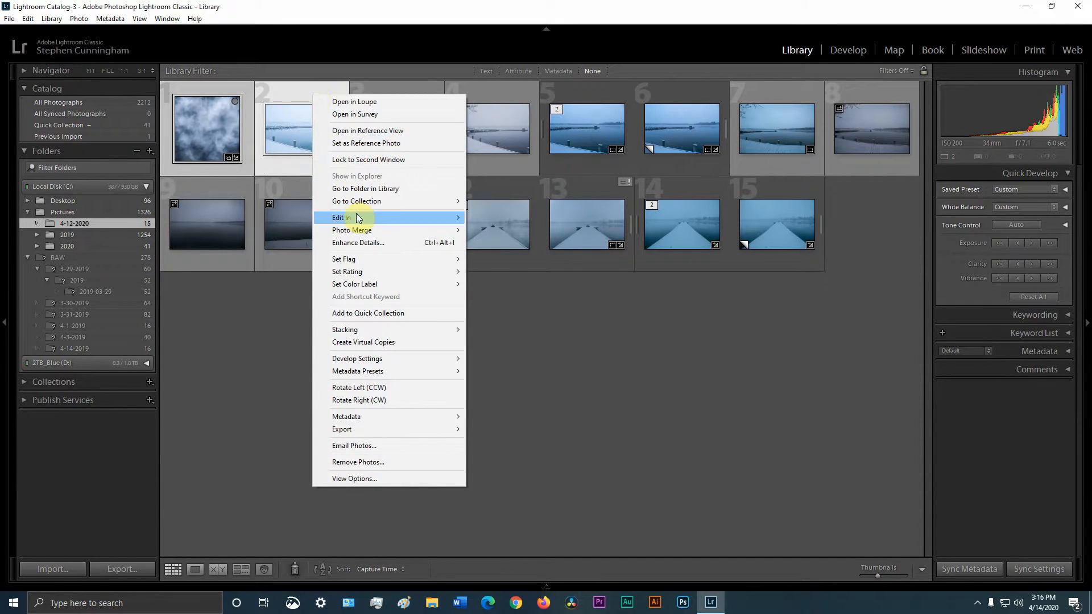
{"action": "mouse_move", "coordinate": [361, 215]}
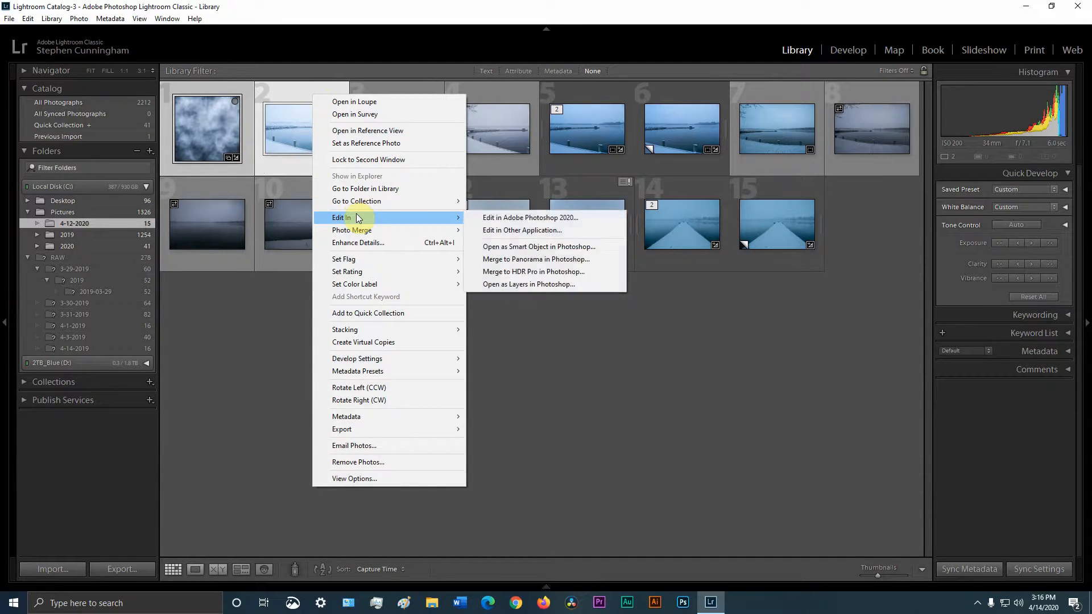
{"action": "left_click", "coordinate": [515, 284]}
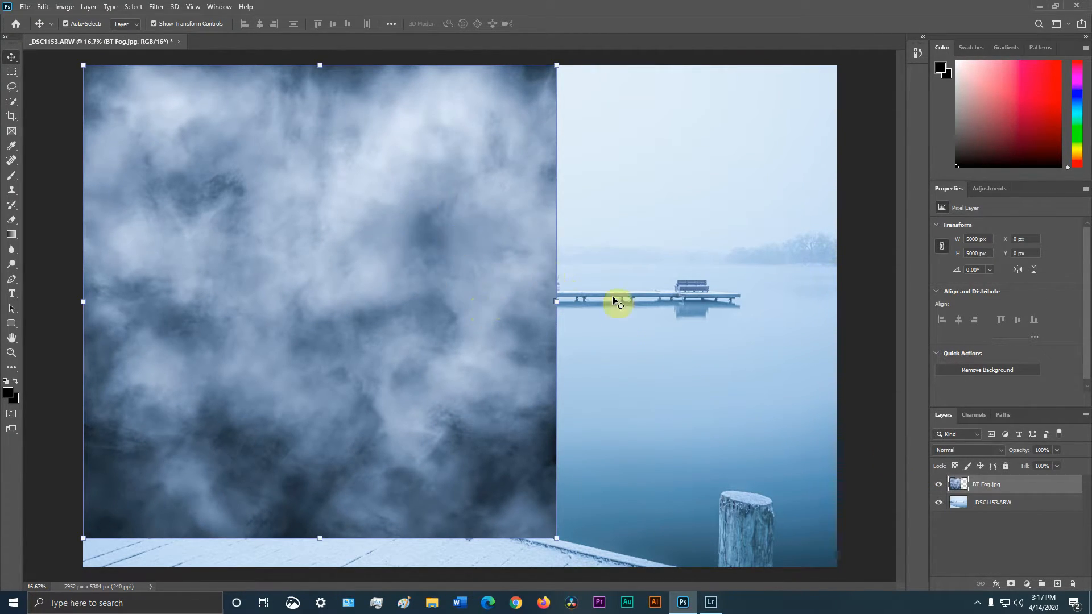
{"action": "left_click", "coordinate": [938, 483]}
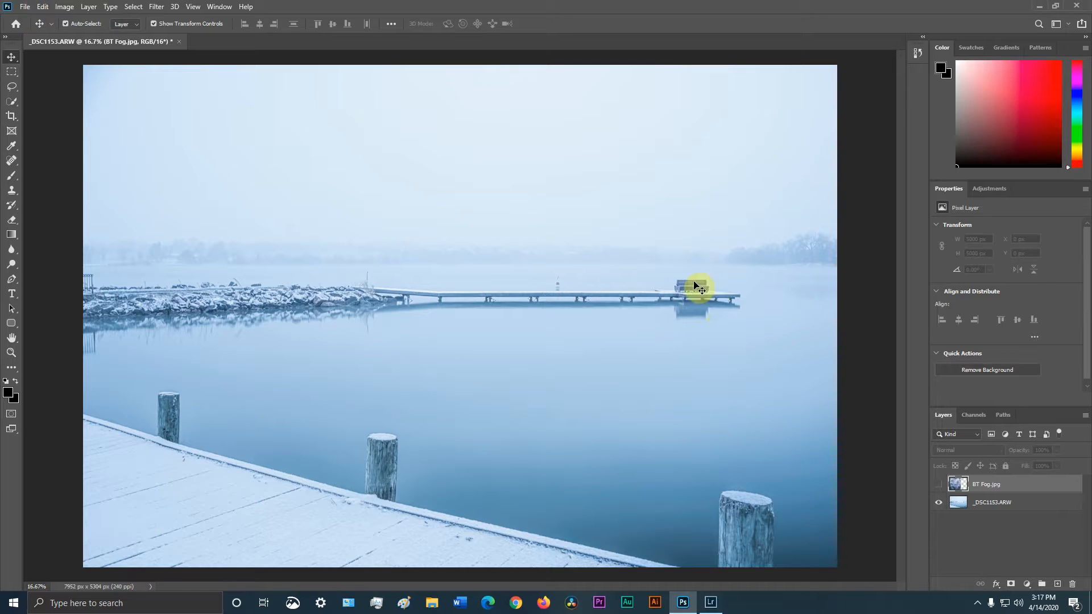
{"action": "left_click", "coordinate": [23, 6]}
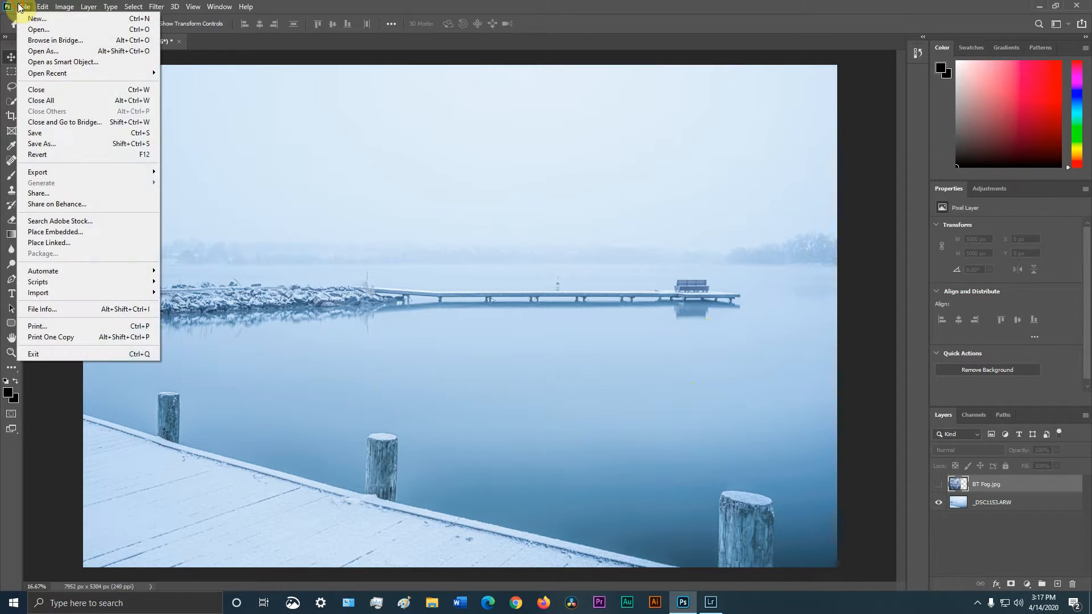
{"action": "left_click", "coordinate": [75, 233]}
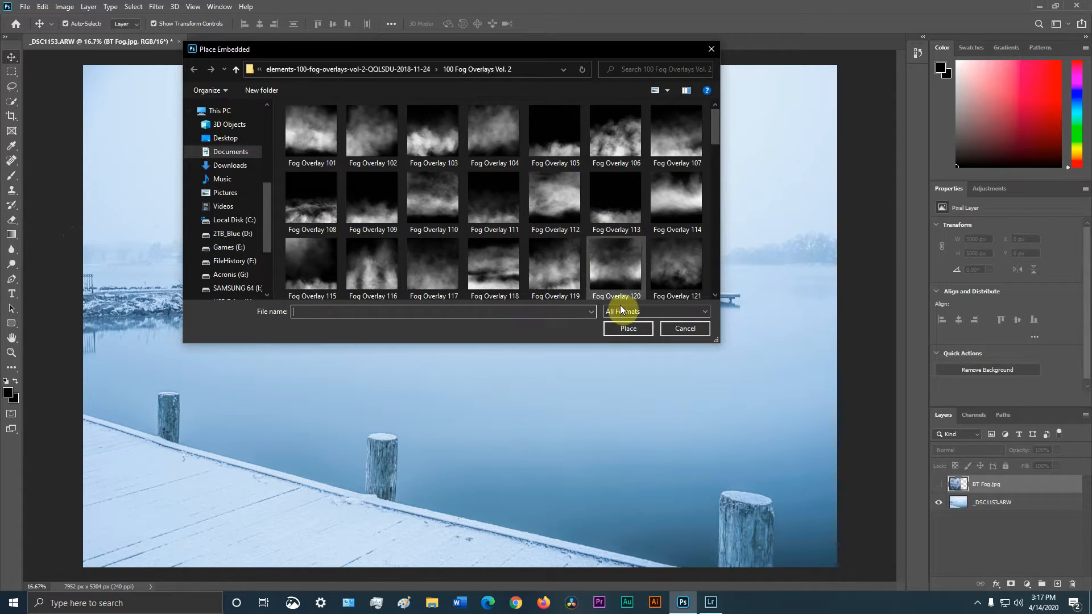
{"action": "left_click", "coordinate": [684, 330]}
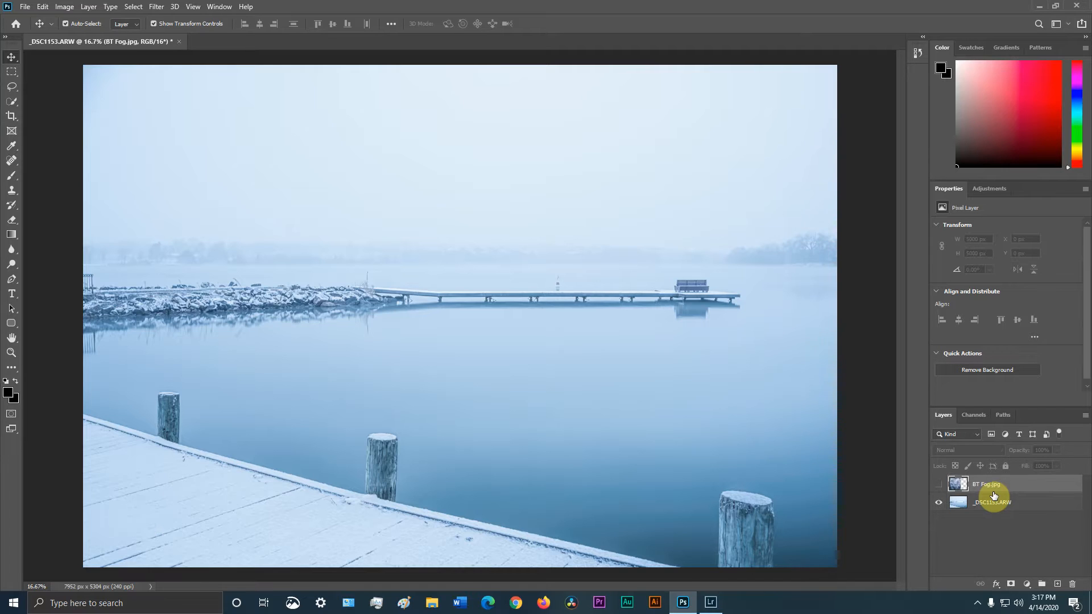
{"action": "left_click", "coordinate": [939, 485]}
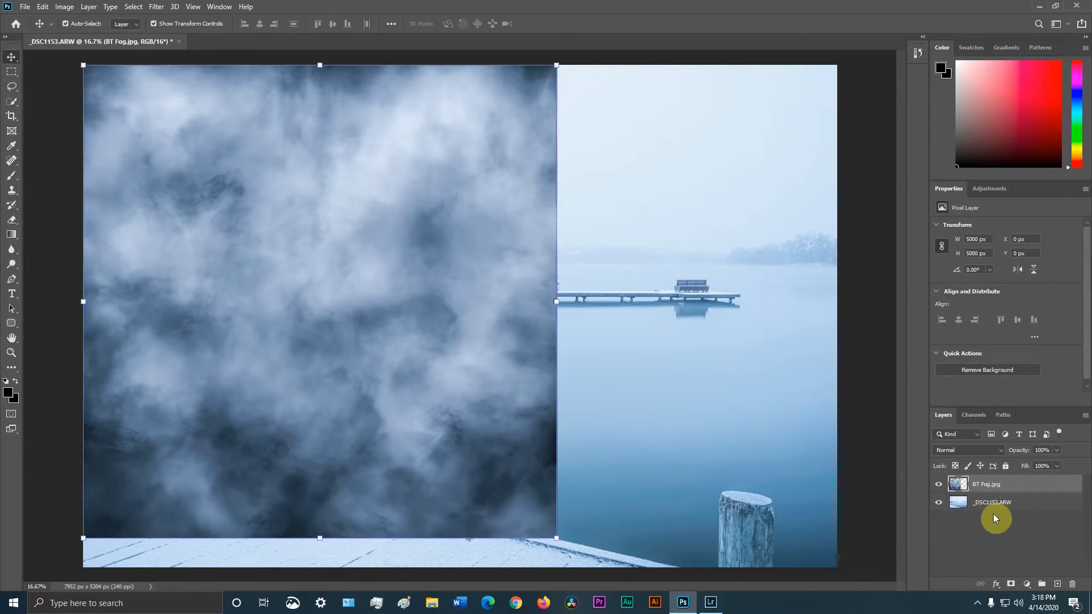
Duplicate the _DSC1153.ARW layer and arrange the BT Fog.jpg layer between the copy and the original
{"action": "left_click", "coordinate": [978, 504]}
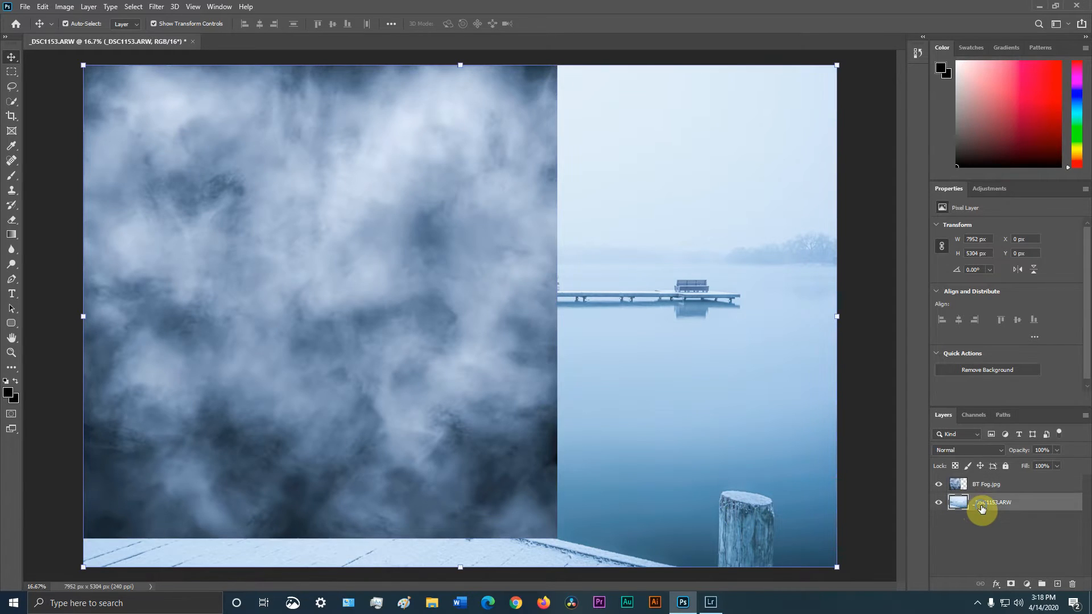
{"action": "right_click", "coordinate": [982, 504]}
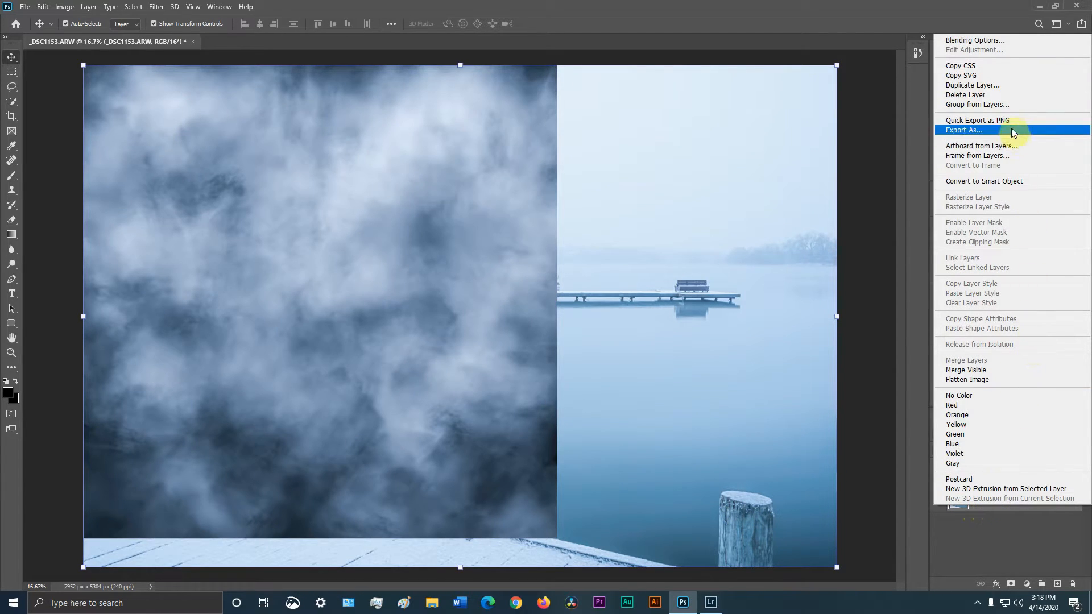
{"action": "left_click", "coordinate": [1001, 85]}
{"action": "left_click", "coordinate": [639, 168]}
{"action": "left_click_drag", "start_coordinate": [982, 485], "coordinate": [989, 511]}
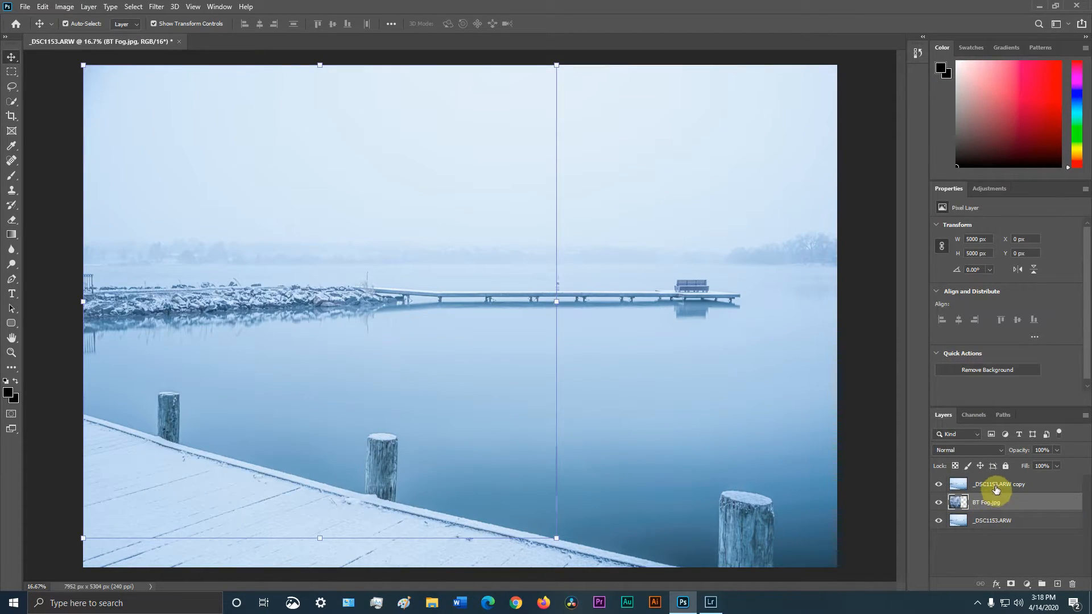
Hide the photo copy, then move, skew and enlarge the fog layer to about 162% width and 179% height over the lake
{"action": "left_click", "coordinate": [938, 485]}
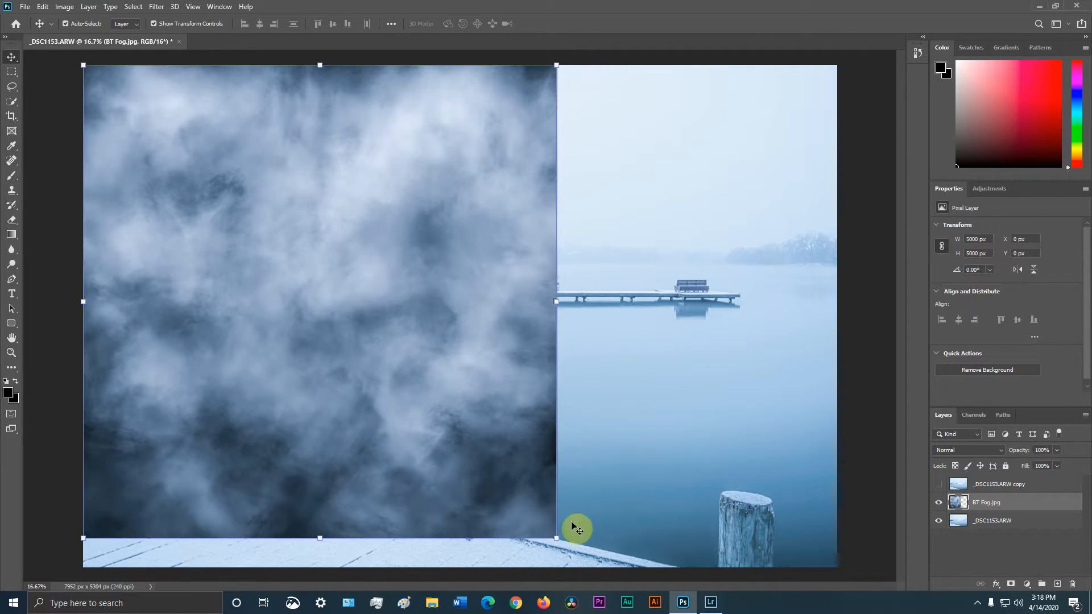
{"action": "left_click_drag", "start_coordinate": [303, 252], "coordinate": [312, 141]}
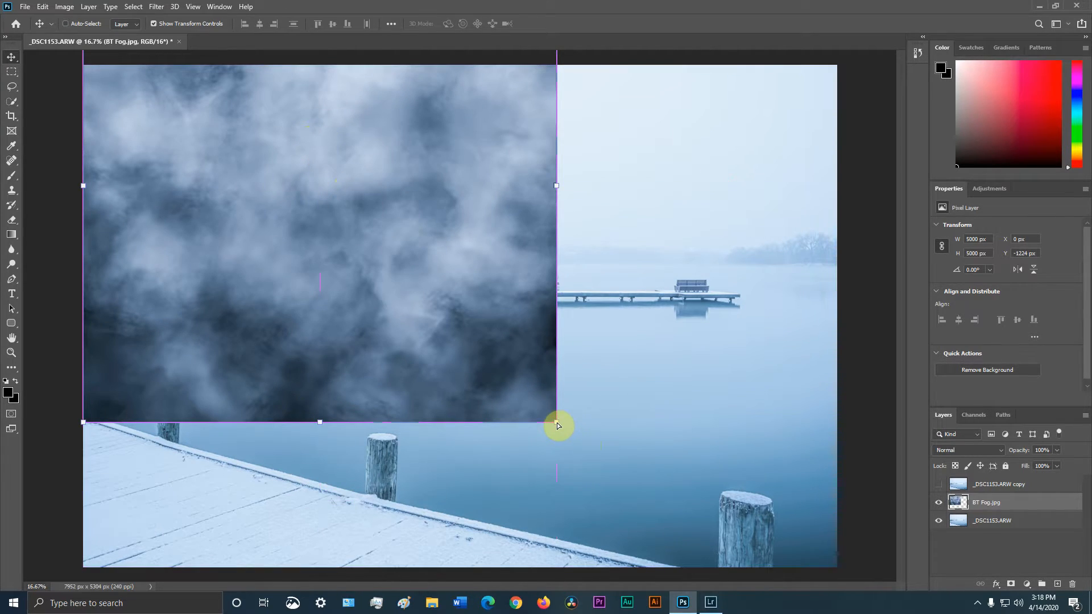
{"action": "left_click_drag", "start_coordinate": [556, 424], "coordinate": [568, 549]}
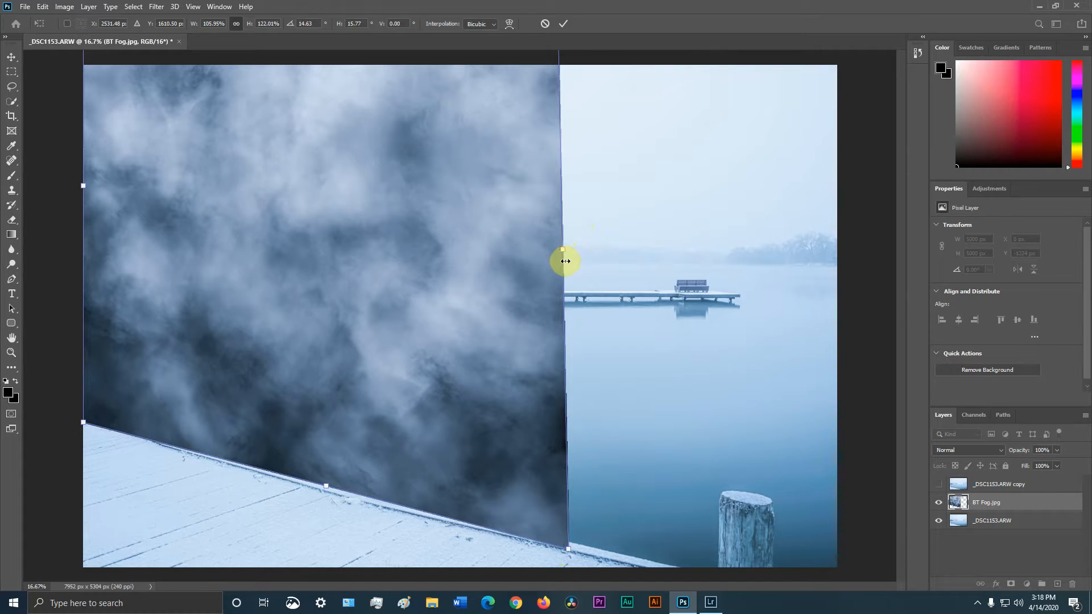
{"action": "left_click_drag", "start_coordinate": [565, 250], "coordinate": [824, 301]}
{"action": "left_click_drag", "start_coordinate": [625, 306], "coordinate": [614, 213]}
{"action": "scroll", "coordinate": [646, 229], "scroll_direction": "down", "scroll_amount": 1}
{"action": "scroll", "coordinate": [648, 233], "scroll_direction": "down", "scroll_amount": 1}
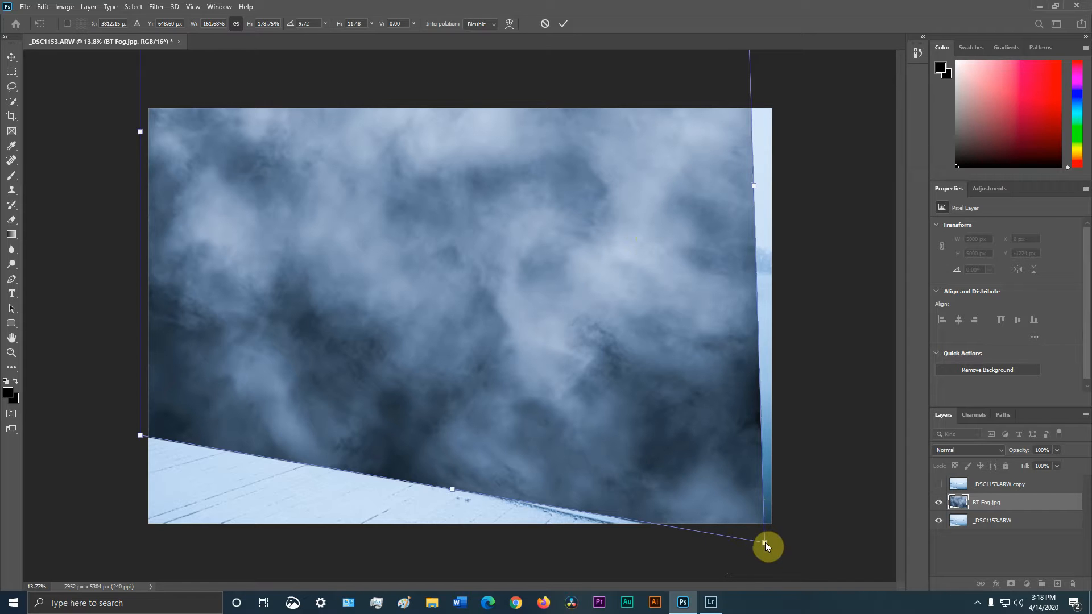
Adjust the fog layer's corners and edges so it spans the photo's full width and follows the dock edge, about 8300 by 9800 px
{"action": "left_click_drag", "start_coordinate": [765, 545], "coordinate": [763, 558]}
{"action": "left_click_drag", "start_coordinate": [608, 441], "coordinate": [624, 421]}
{"action": "left_click_drag", "start_coordinate": [153, 108], "coordinate": [144, 110]}
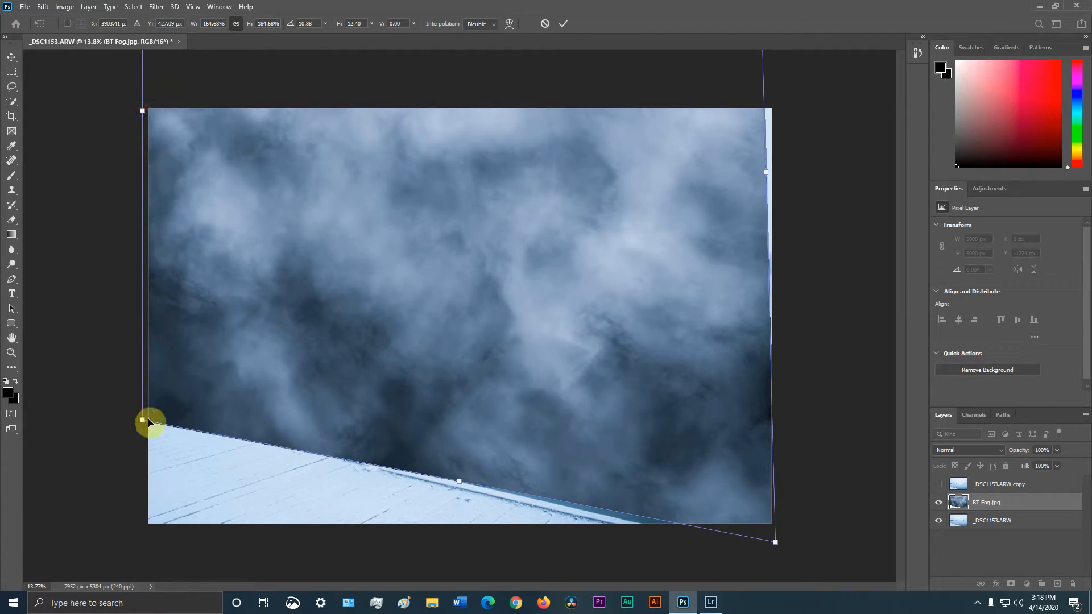
{"action": "mouse_move", "coordinate": [144, 421]}
{"action": "left_mouse_down"}
{"action": "mouse_move", "coordinate": [143, 394]}
{"action": "mouse_move", "coordinate": [137, 405]}
{"action": "left_mouse_up"}
{"action": "left_click_drag", "start_coordinate": [775, 542], "coordinate": [775, 561]}
{"action": "left_click_drag", "start_coordinate": [765, 180], "coordinate": [777, 178]}
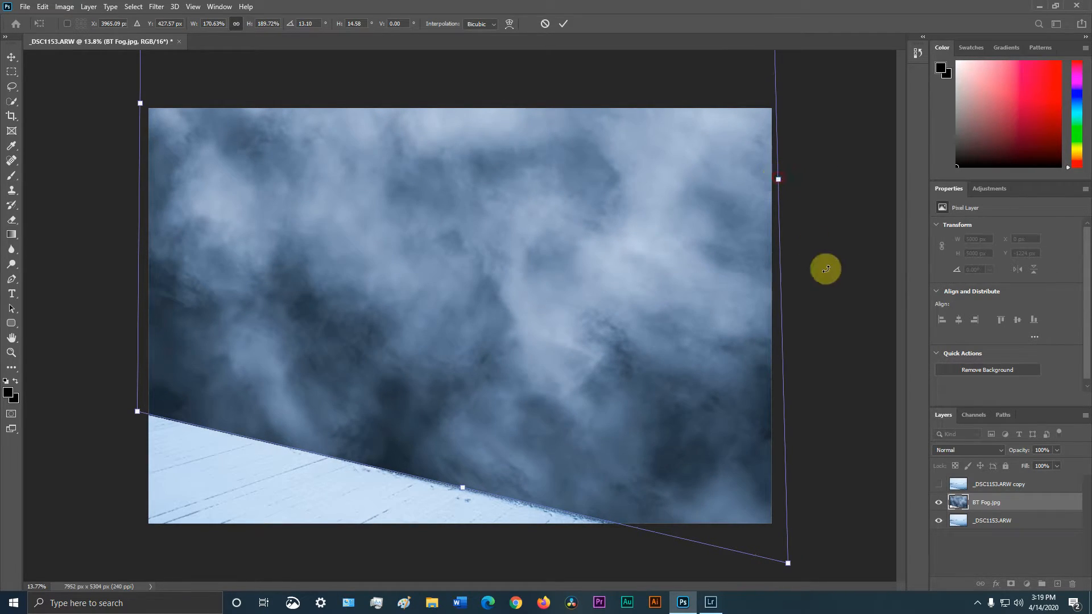
Show the _DSC1153.ARW copy layer and add a white layer mask to it, with the Brush tool ready for painting
{"action": "left_click", "coordinate": [941, 489]}
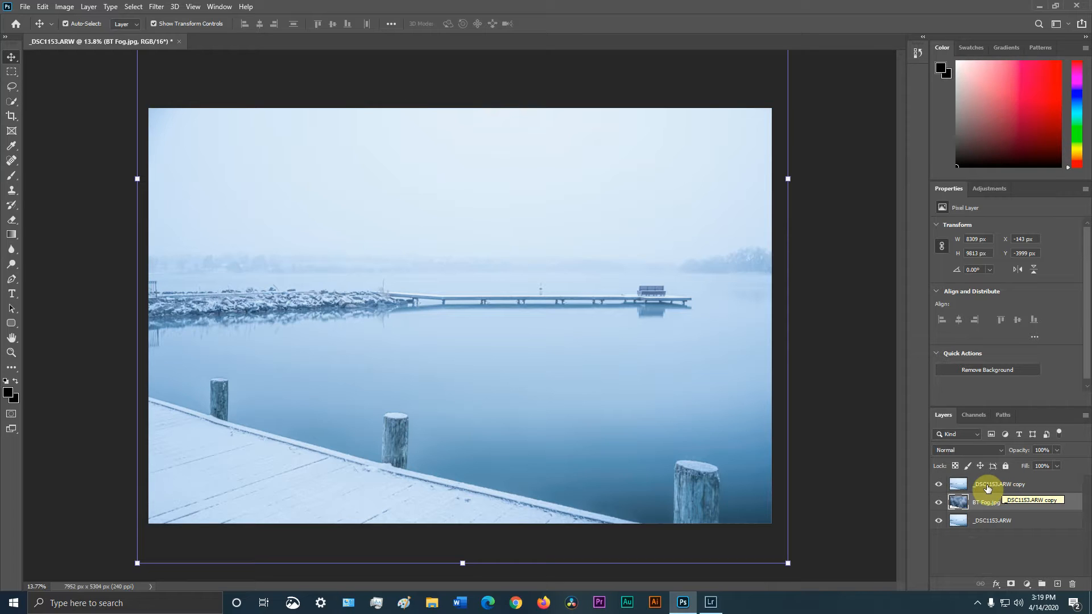
{"action": "left_click", "coordinate": [987, 488]}
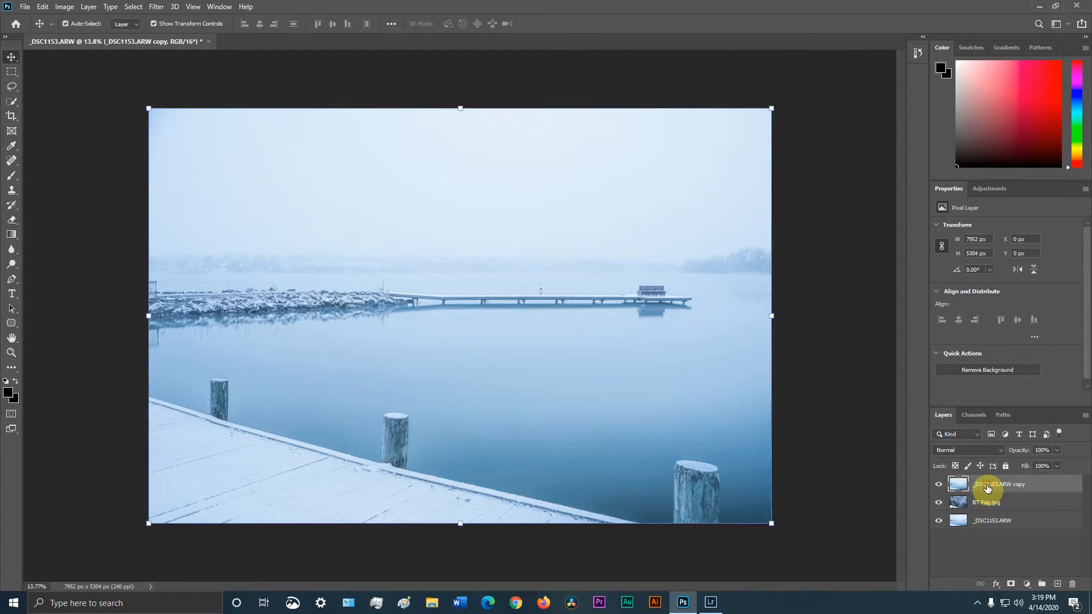
{"action": "left_click", "coordinate": [1012, 585]}
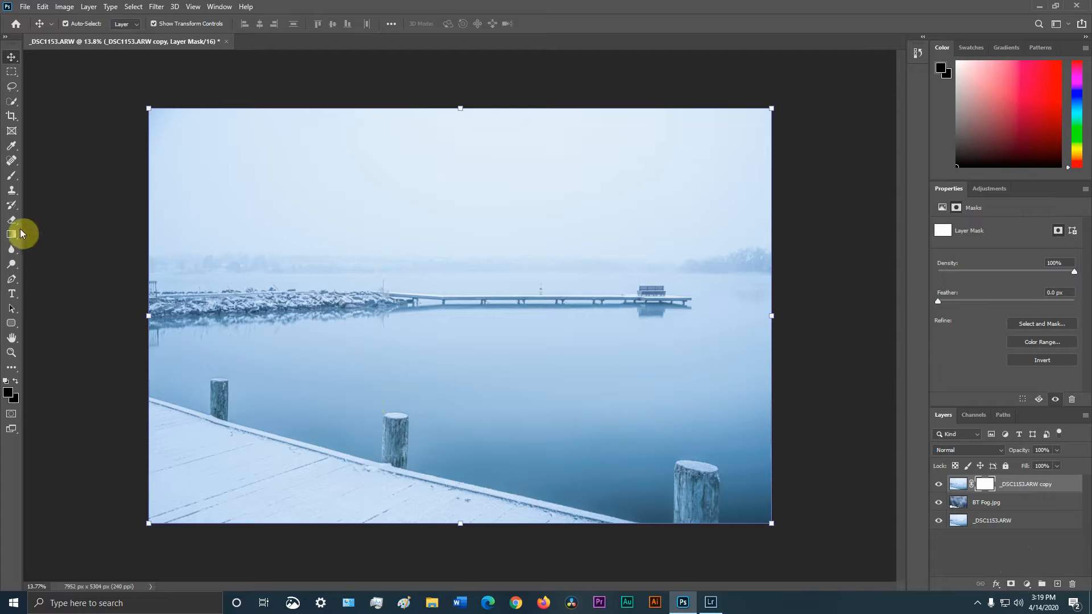
{"action": "left_click", "coordinate": [11, 176]}
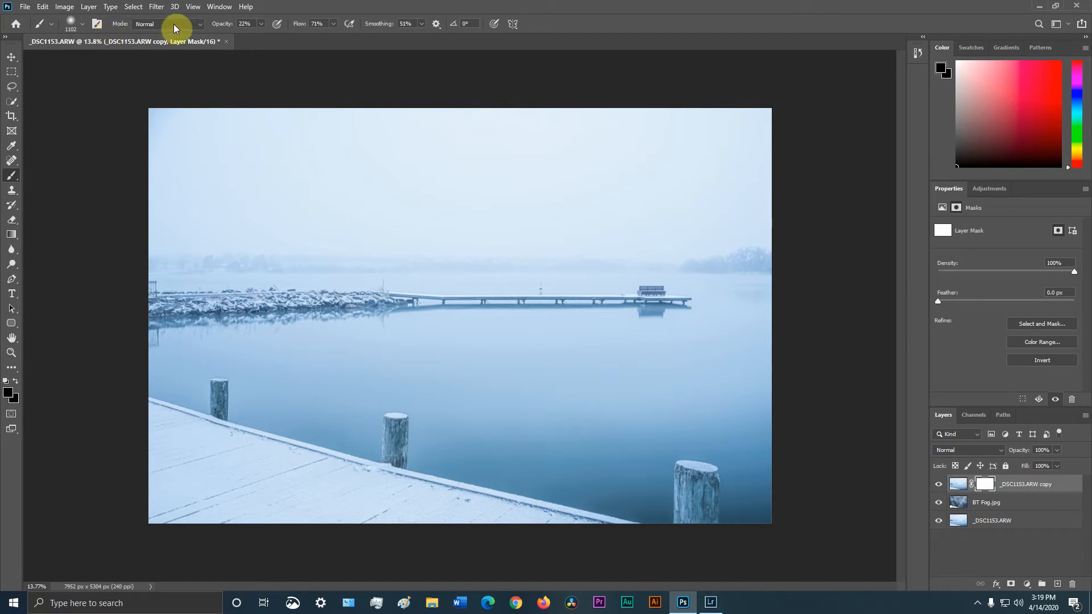
Set the brush opacity to 16% and paint black on the layer mask to reveal fog over the water along the dock
{"action": "left_click", "coordinate": [262, 24]}
{"action": "left_click", "coordinate": [298, 14]}
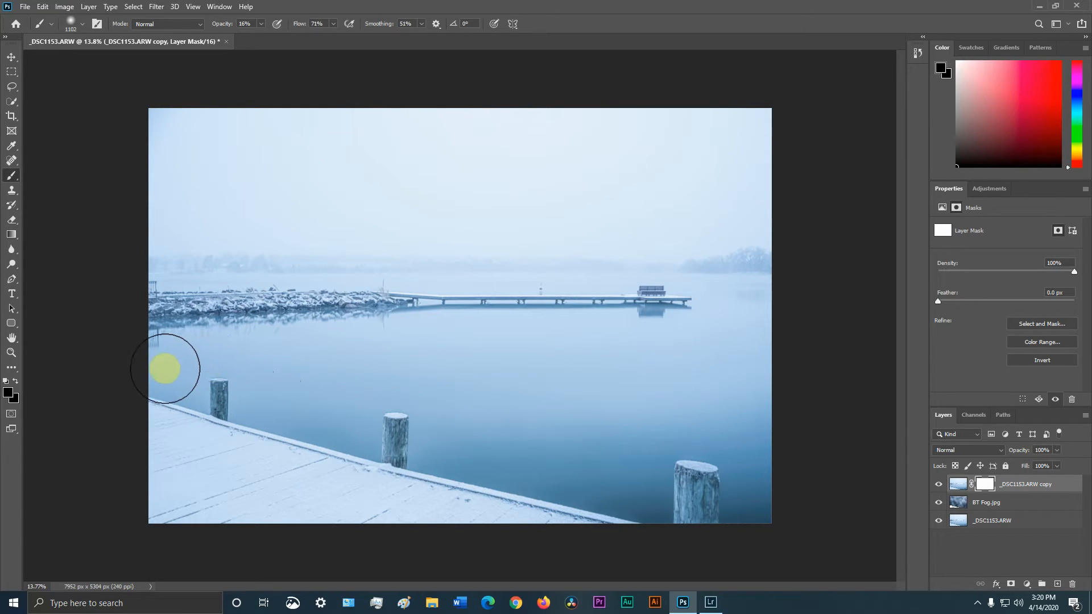
{"action": "mouse_move", "coordinate": [149, 375]}
{"action": "left_mouse_down"}
{"action": "mouse_move", "coordinate": [191, 352]}
{"action": "mouse_move", "coordinate": [136, 372]}
{"action": "mouse_move", "coordinate": [171, 383]}
{"action": "mouse_move", "coordinate": [183, 366]}
{"action": "mouse_move", "coordinate": [234, 358]}
{"action": "mouse_move", "coordinate": [267, 371]}
{"action": "mouse_move", "coordinate": [287, 411]}
{"action": "mouse_move", "coordinate": [316, 419]}
{"action": "mouse_move", "coordinate": [274, 412]}
{"action": "mouse_move", "coordinate": [334, 431]}
{"action": "mouse_move", "coordinate": [297, 399]}
{"action": "mouse_move", "coordinate": [385, 386]}
{"action": "mouse_move", "coordinate": [429, 399]}
{"action": "mouse_move", "coordinate": [461, 461]}
{"action": "mouse_move", "coordinate": [569, 486]}
{"action": "mouse_move", "coordinate": [535, 460]}
{"action": "mouse_move", "coordinate": [570, 469]}
{"action": "mouse_move", "coordinate": [538, 450]}
{"action": "mouse_move", "coordinate": [538, 461]}
{"action": "mouse_move", "coordinate": [632, 502]}
{"action": "mouse_move", "coordinate": [625, 457]}
{"action": "mouse_move", "coordinate": [670, 442]}
{"action": "mouse_move", "coordinate": [649, 434]}
{"action": "mouse_move", "coordinate": [748, 441]}
{"action": "mouse_move", "coordinate": [541, 431]}
{"action": "mouse_move", "coordinate": [423, 380]}
{"action": "mouse_move", "coordinate": [522, 387]}
{"action": "mouse_move", "coordinate": [434, 388]}
{"action": "left_mouse_up"}
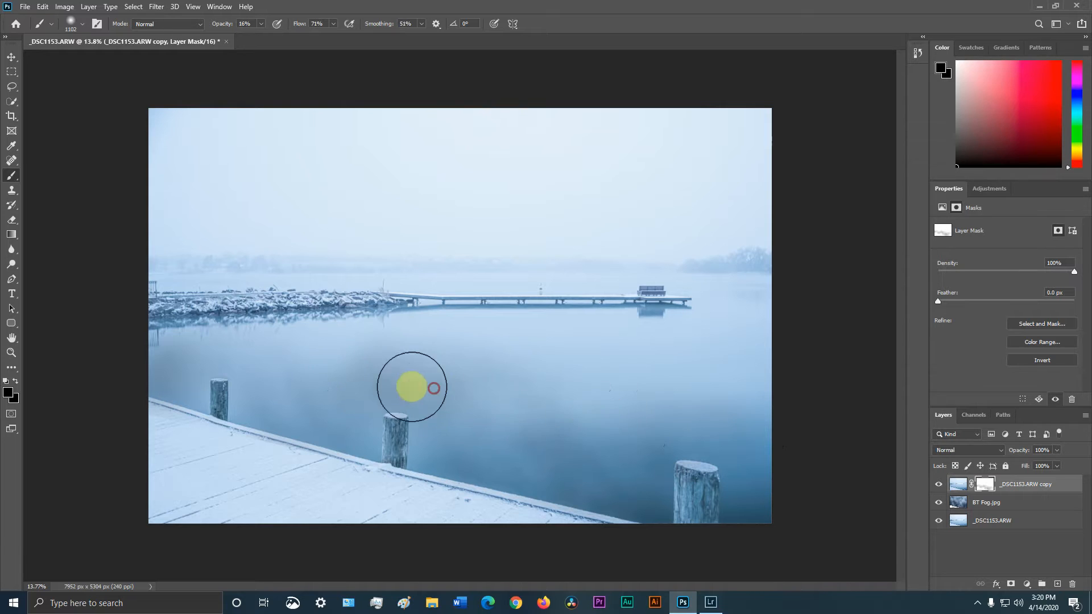
Raise the brush opacity to 22% and paint denser fog on the mask across the water behind the dock posts
{"action": "left_click", "coordinate": [260, 24]}
{"action": "mouse_move", "coordinate": [215, 361]}
{"action": "left_mouse_down"}
{"action": "mouse_move", "coordinate": [151, 360]}
{"action": "mouse_move", "coordinate": [332, 350]}
{"action": "mouse_move", "coordinate": [301, 376]}
{"action": "mouse_move", "coordinate": [278, 424]}
{"action": "mouse_move", "coordinate": [328, 437]}
{"action": "mouse_move", "coordinate": [325, 388]}
{"action": "mouse_move", "coordinate": [369, 358]}
{"action": "mouse_move", "coordinate": [463, 393]}
{"action": "mouse_move", "coordinate": [463, 450]}
{"action": "mouse_move", "coordinate": [498, 471]}
{"action": "mouse_move", "coordinate": [500, 400]}
{"action": "mouse_move", "coordinate": [471, 344]}
{"action": "mouse_move", "coordinate": [487, 431]}
{"action": "left_mouse_up"}
{"action": "mouse_move", "coordinate": [617, 492]}
{"action": "left_mouse_down"}
{"action": "mouse_move", "coordinate": [595, 446]}
{"action": "mouse_move", "coordinate": [523, 403]}
{"action": "mouse_move", "coordinate": [743, 442]}
{"action": "mouse_move", "coordinate": [692, 421]}
{"action": "mouse_move", "coordinate": [730, 414]}
{"action": "mouse_move", "coordinate": [734, 399]}
{"action": "mouse_move", "coordinate": [290, 336]}
{"action": "mouse_move", "coordinate": [310, 348]}
{"action": "mouse_move", "coordinate": [160, 344]}
{"action": "mouse_move", "coordinate": [451, 341]}
{"action": "mouse_move", "coordinate": [682, 365]}
{"action": "left_mouse_up"}
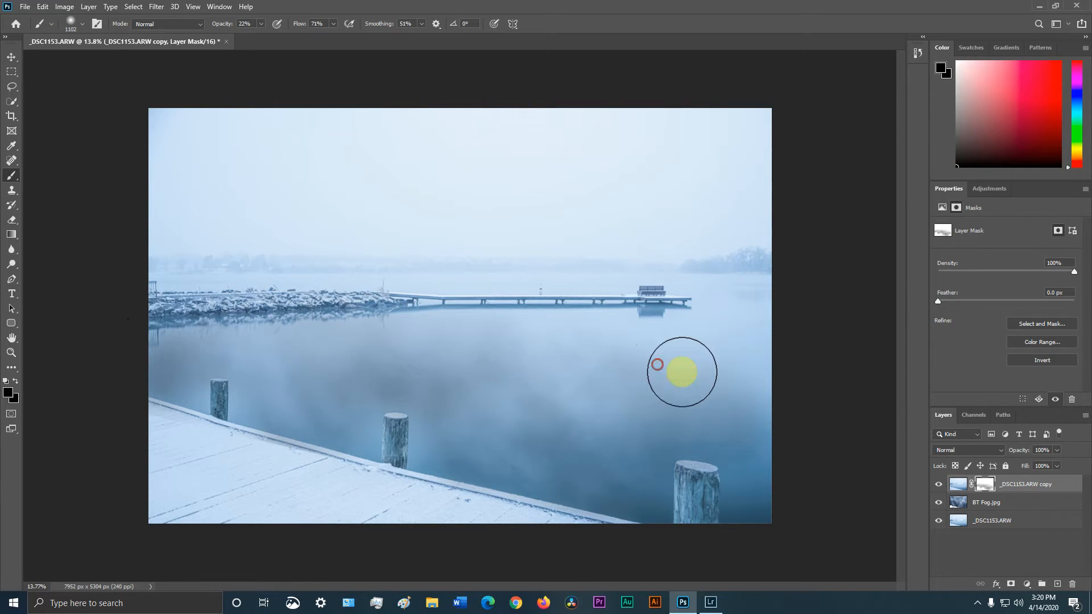
Hide the photo copy, move the BT Fog.jpg layer down to about X -70, Y -415 px, and show the copy again
{"action": "left_click", "coordinate": [938, 484]}
{"action": "left_click", "coordinate": [11, 57]}
{"action": "left_click_drag", "start_coordinate": [519, 225], "coordinate": [520, 471]}
{"action": "mouse_move", "coordinate": [567, 300]}
{"action": "left_mouse_down"}
{"action": "mouse_move", "coordinate": [566, 357]}
{"action": "mouse_move", "coordinate": [570, 307]}
{"action": "left_mouse_up"}
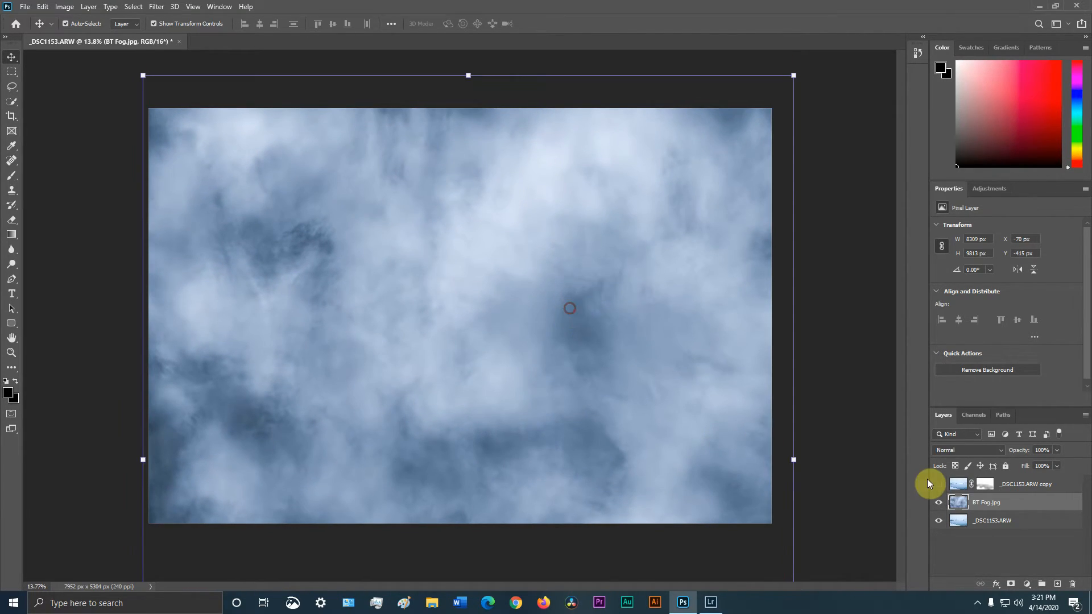
{"action": "left_click", "coordinate": [937, 484]}
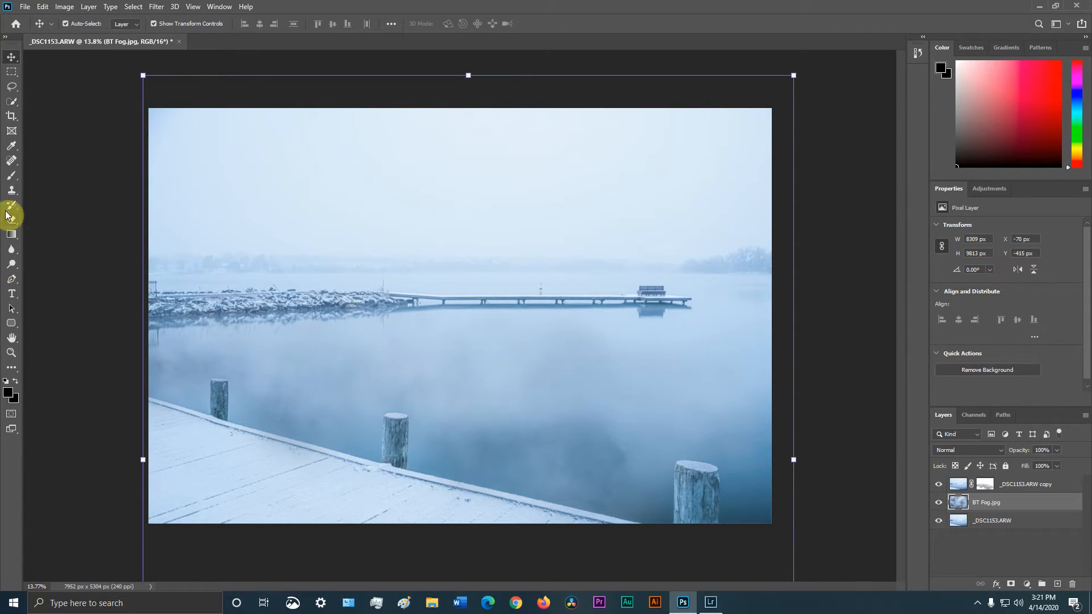
Paint black on the photo copy's layer mask with the 22% brush to extend the fog across the lake, below the pier and around the posts
{"action": "left_click", "coordinate": [985, 484]}
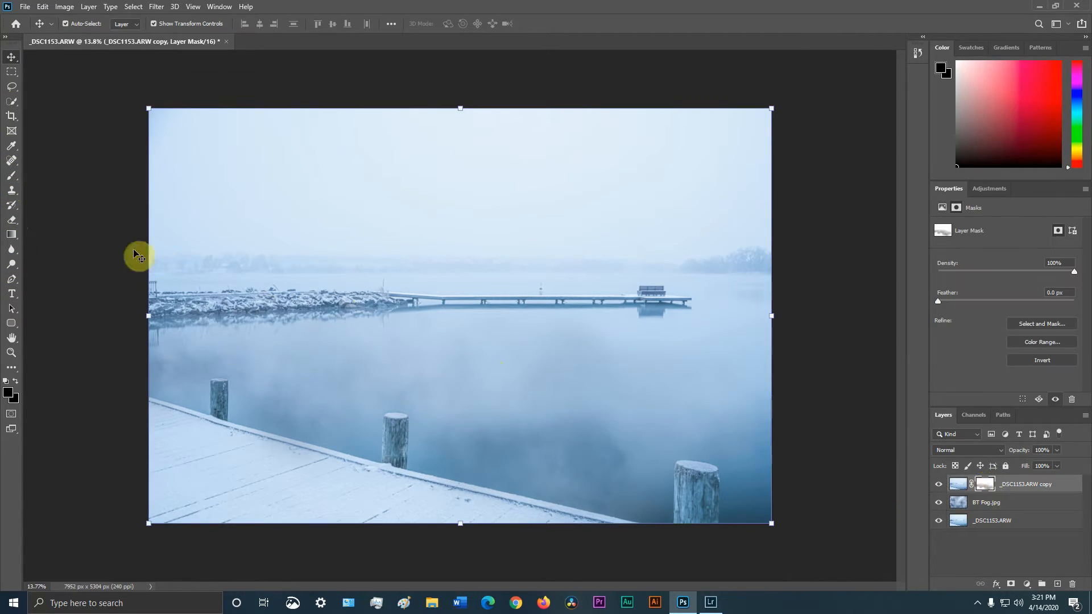
{"action": "left_click", "coordinate": [9, 178]}
{"action": "left_click", "coordinate": [572, 451]}
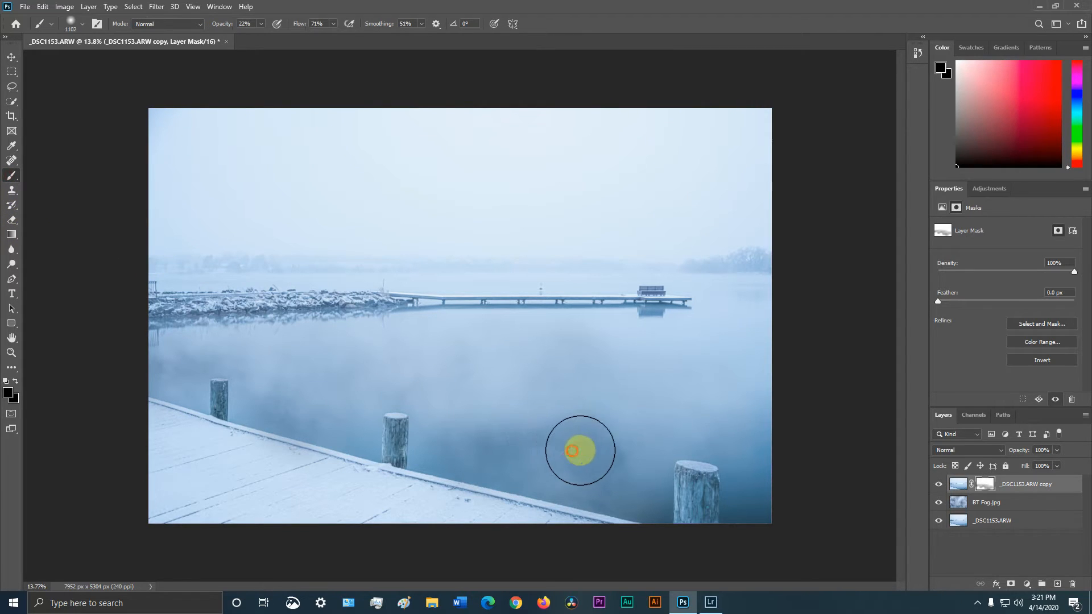
{"action": "left_click", "coordinate": [641, 391]}
{"action": "left_click", "coordinate": [580, 357]}
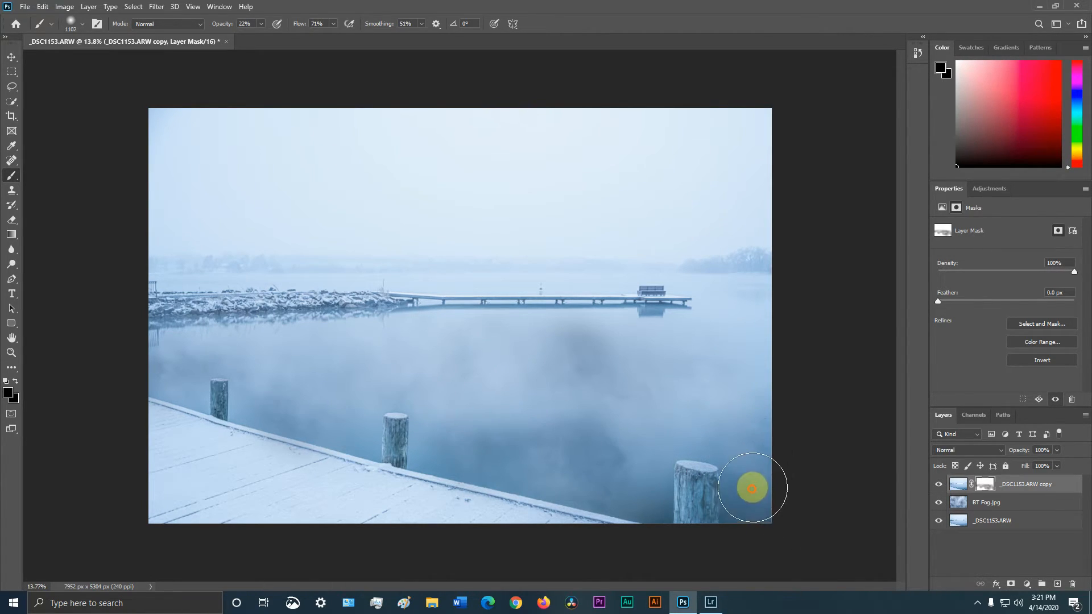
{"action": "left_click", "coordinate": [751, 490]}
{"action": "left_click", "coordinate": [390, 366]}
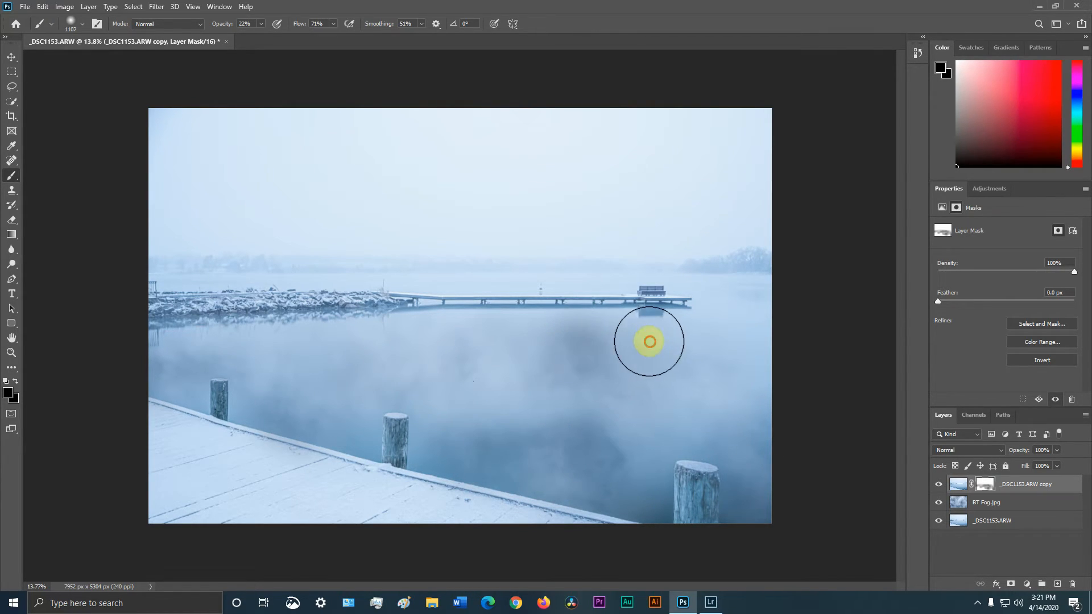
{"action": "mouse_move", "coordinate": [732, 316]}
{"action": "left_mouse_down"}
{"action": "mouse_move", "coordinate": [700, 351]}
{"action": "mouse_move", "coordinate": [588, 355]}
{"action": "mouse_move", "coordinate": [363, 353]}
{"action": "mouse_move", "coordinate": [358, 345]}
{"action": "mouse_move", "coordinate": [489, 341]}
{"action": "mouse_move", "coordinate": [184, 342]}
{"action": "mouse_move", "coordinate": [173, 339]}
{"action": "mouse_move", "coordinate": [193, 335]}
{"action": "mouse_move", "coordinate": [149, 328]}
{"action": "mouse_move", "coordinate": [393, 326]}
{"action": "mouse_move", "coordinate": [308, 335]}
{"action": "mouse_move", "coordinate": [161, 377]}
{"action": "mouse_move", "coordinate": [249, 420]}
{"action": "mouse_move", "coordinate": [364, 454]}
{"action": "mouse_move", "coordinate": [360, 421]}
{"action": "mouse_move", "coordinate": [459, 399]}
{"action": "mouse_move", "coordinate": [445, 468]}
{"action": "mouse_move", "coordinate": [508, 470]}
{"action": "mouse_move", "coordinate": [580, 500]}
{"action": "left_mouse_up"}
{"action": "mouse_move", "coordinate": [489, 472]}
{"action": "left_mouse_down"}
{"action": "mouse_move", "coordinate": [649, 500]}
{"action": "mouse_move", "coordinate": [726, 458]}
{"action": "mouse_move", "coordinate": [743, 490]}
{"action": "mouse_move", "coordinate": [758, 465]}
{"action": "mouse_move", "coordinate": [723, 361]}
{"action": "mouse_move", "coordinate": [605, 349]}
{"action": "mouse_move", "coordinate": [317, 355]}
{"action": "left_mouse_up"}
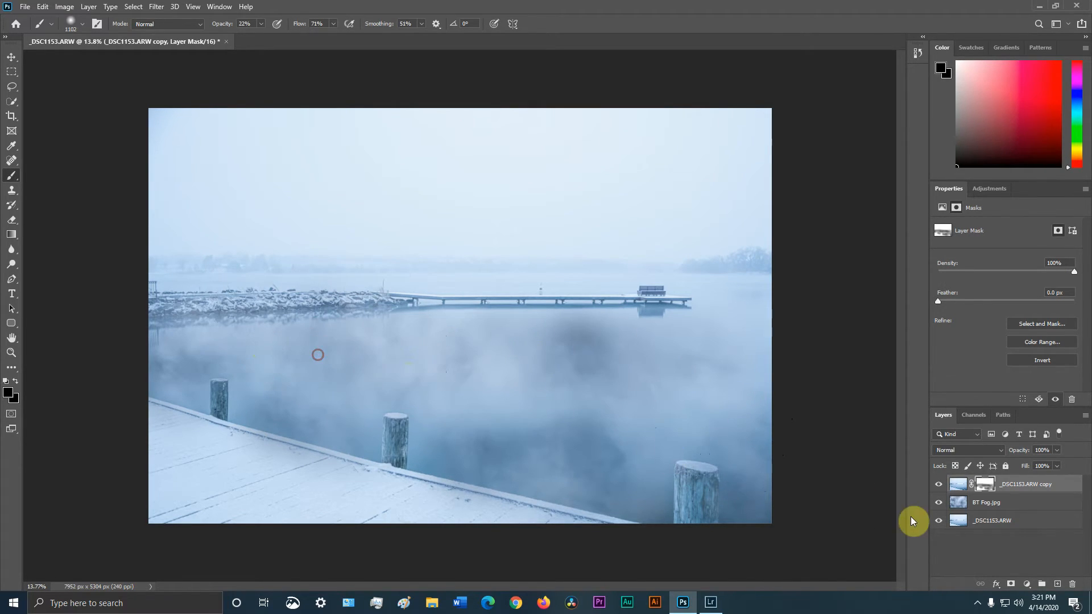
Toggle the BT Fog.jpg layer's visibility to compare the photo with and without fog
{"action": "left_click", "coordinate": [938, 504]}
{"action": "left_click", "coordinate": [939, 504]}
{"action": "left_click", "coordinate": [938, 504]}
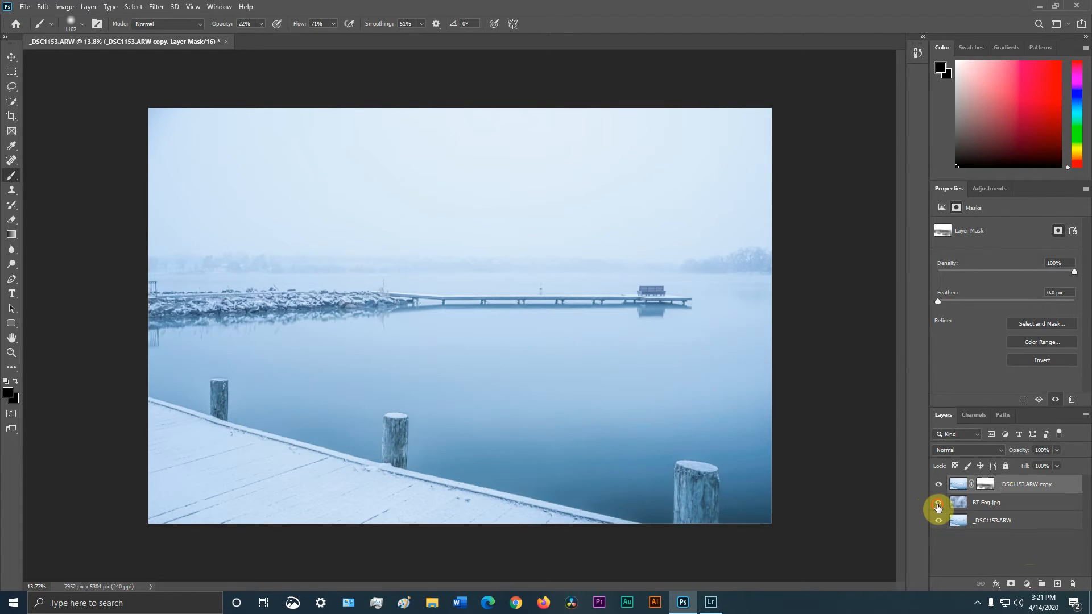
{"action": "left_click", "coordinate": [938, 504]}
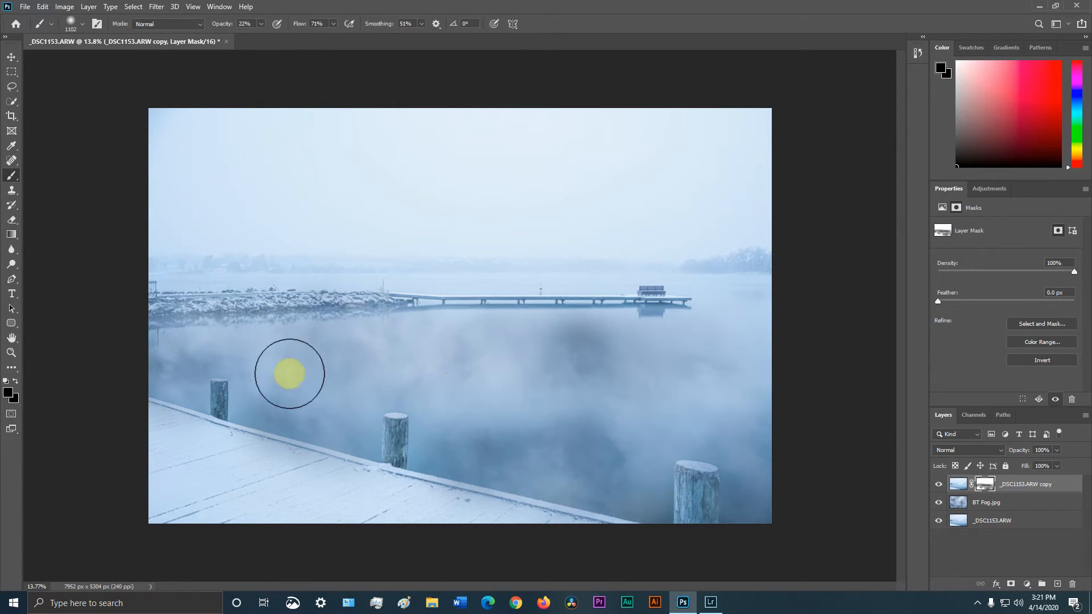
Set the foreground color to white for restoring the original photo on the mask
{"action": "left_click", "coordinate": [8, 394]}
{"action": "left_click_drag", "start_coordinate": [478, 145], "coordinate": [507, 127]}
{"action": "left_click", "coordinate": [628, 96]}
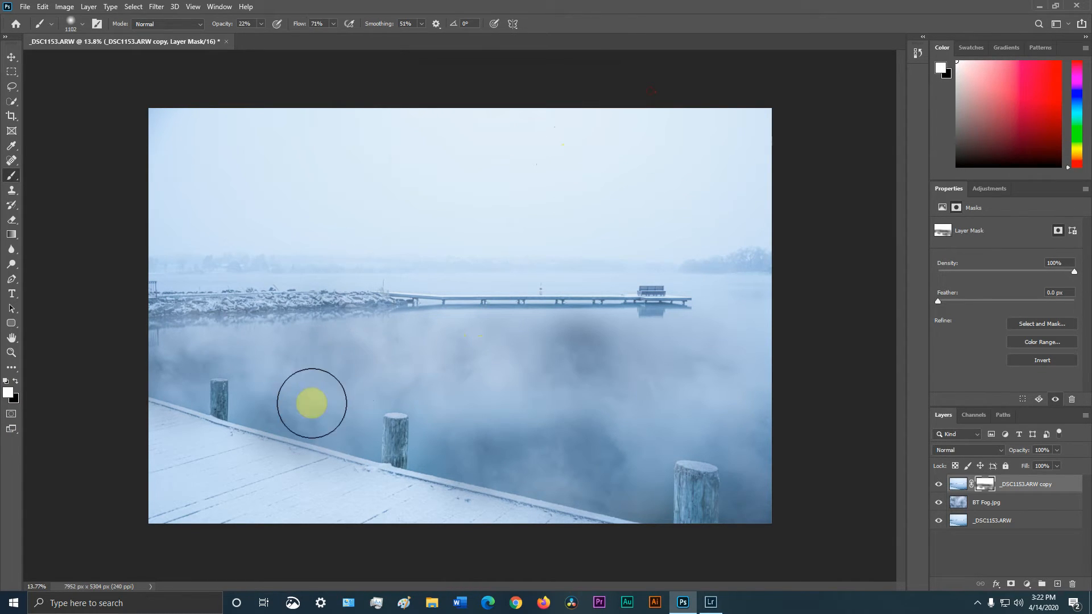
{"action": "left_click", "coordinate": [475, 358]}
{"action": "left_click", "coordinate": [523, 395]}
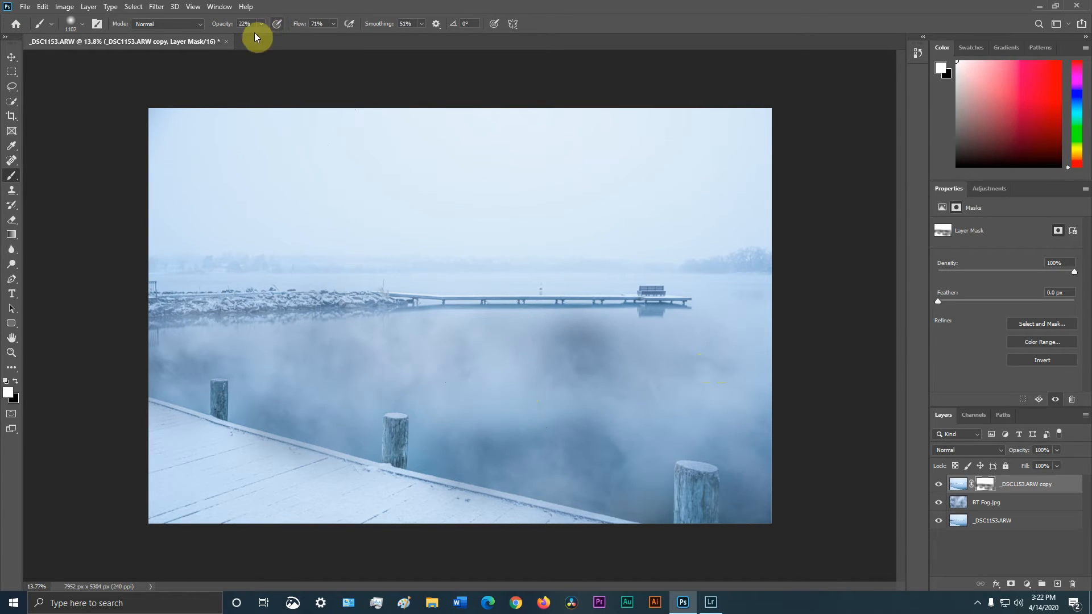
Set the foreground color back to black (000000) for revealing fog on the mask
{"action": "left_click", "coordinate": [8, 392]}
{"action": "left_click", "coordinate": [582, 274]}
{"action": "type", "text": "000000"}
{"action": "left_click", "coordinate": [660, 93]}
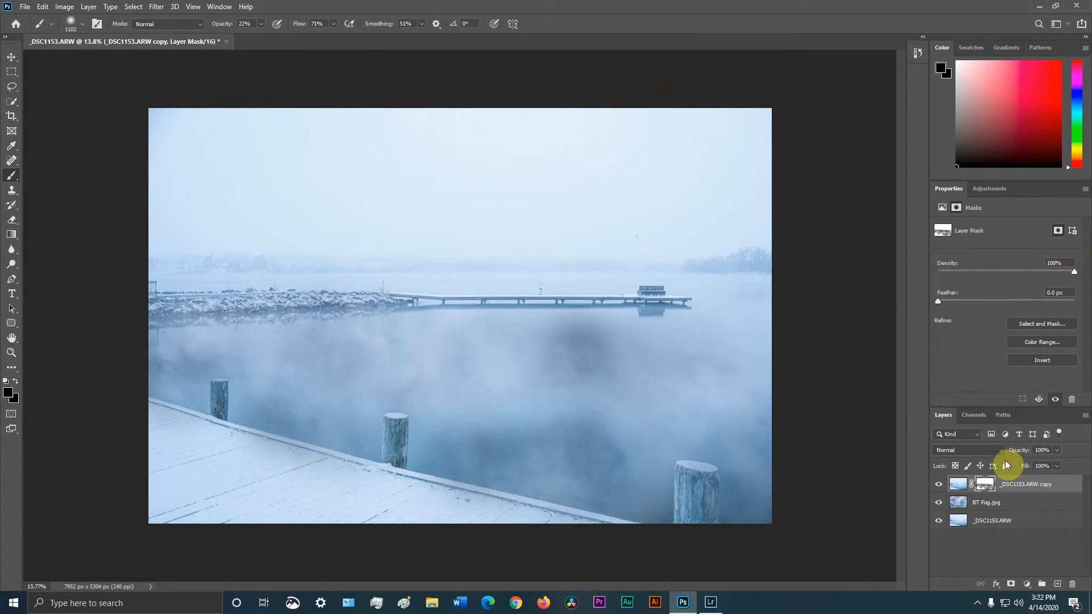
Try a lower mask density, return it to 100%, and set the layer mask's feather to 259.3 px
{"action": "mouse_move", "coordinate": [1000, 274]}
{"action": "left_mouse_down"}
{"action": "mouse_move", "coordinate": [896, 272]}
{"action": "mouse_move", "coordinate": [1068, 281]}
{"action": "mouse_move", "coordinate": [948, 293]}
{"action": "mouse_move", "coordinate": [999, 285]}
{"action": "left_mouse_up"}
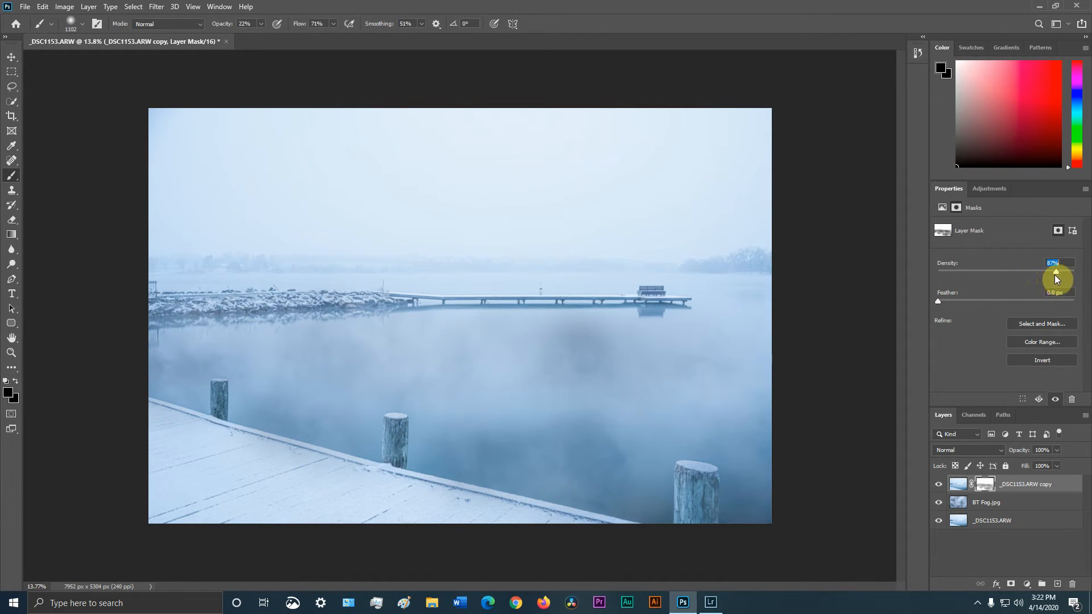
{"action": "left_click_drag", "start_coordinate": [1063, 275], "coordinate": [1080, 275]}
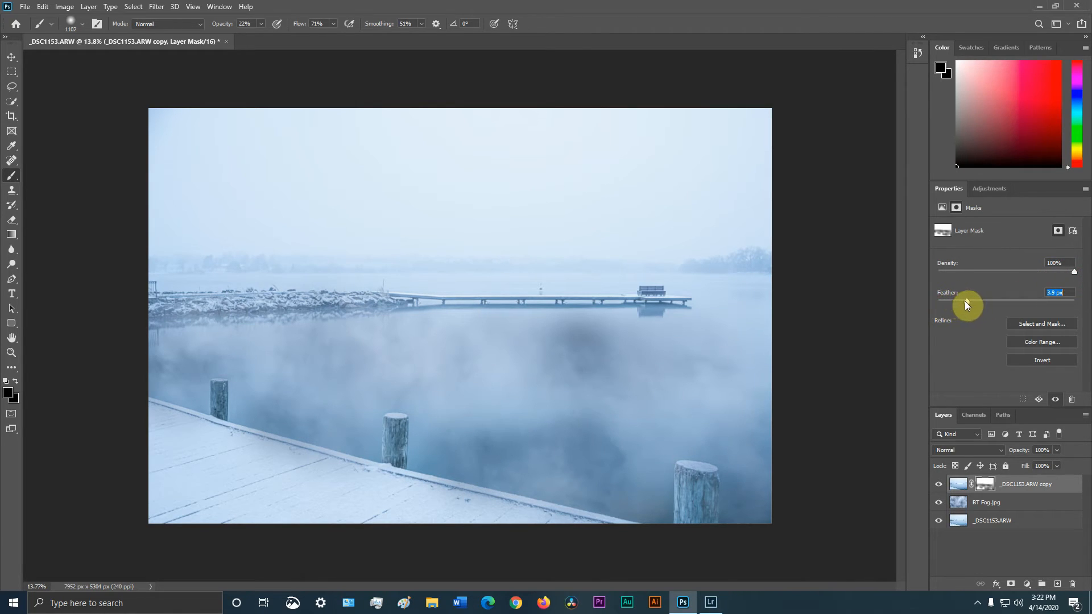
{"action": "left_click_drag", "start_coordinate": [991, 301], "coordinate": [1077, 304]}
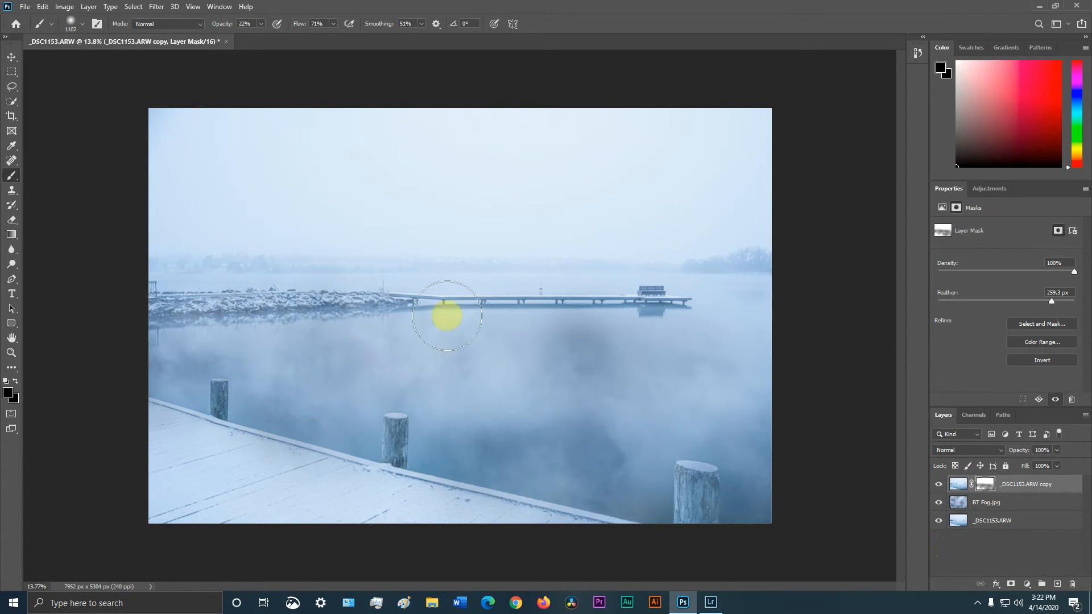
Paint black on the feathered mask to spread soft fog over the pier, the distant shoreline, the rocky breakwater and the nearby water
{"action": "left_click", "coordinate": [734, 322]}
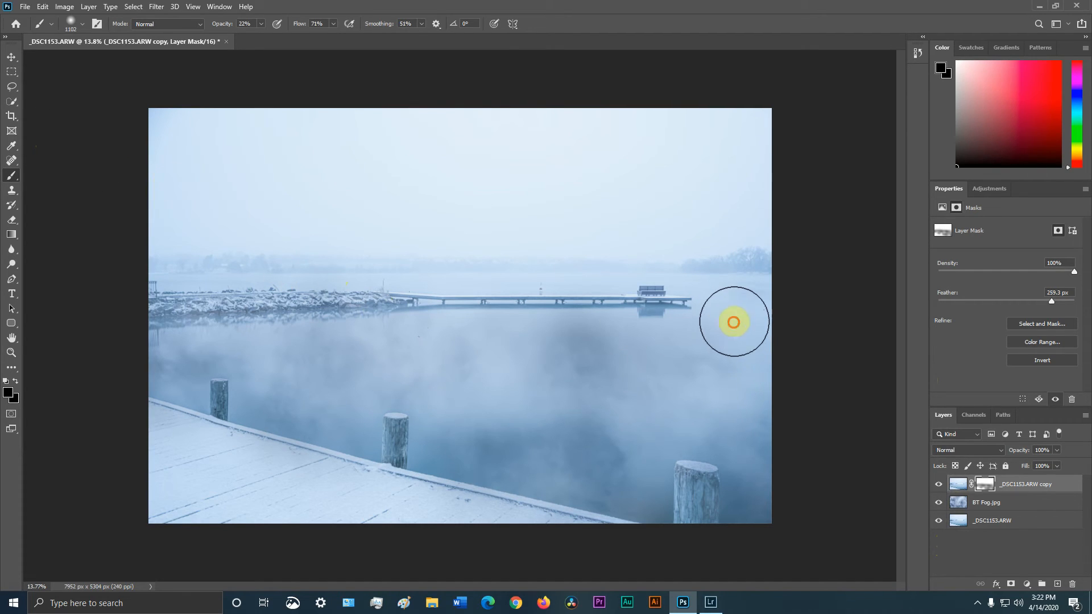
{"action": "left_click", "coordinate": [738, 291]}
{"action": "left_click", "coordinate": [743, 288]}
{"action": "left_click", "coordinate": [725, 284]}
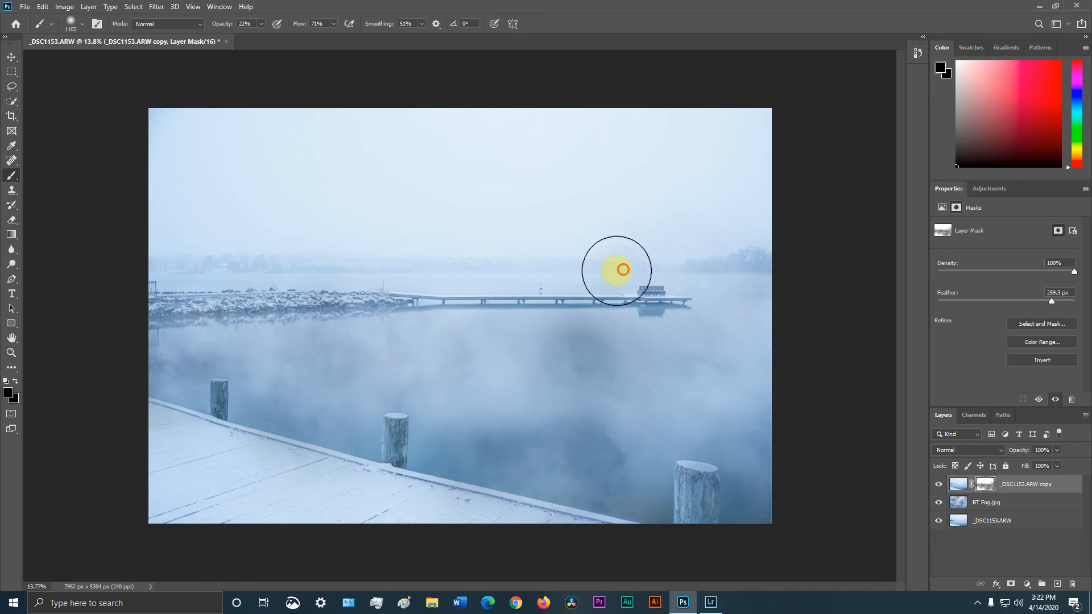
{"action": "left_click", "coordinate": [500, 295]}
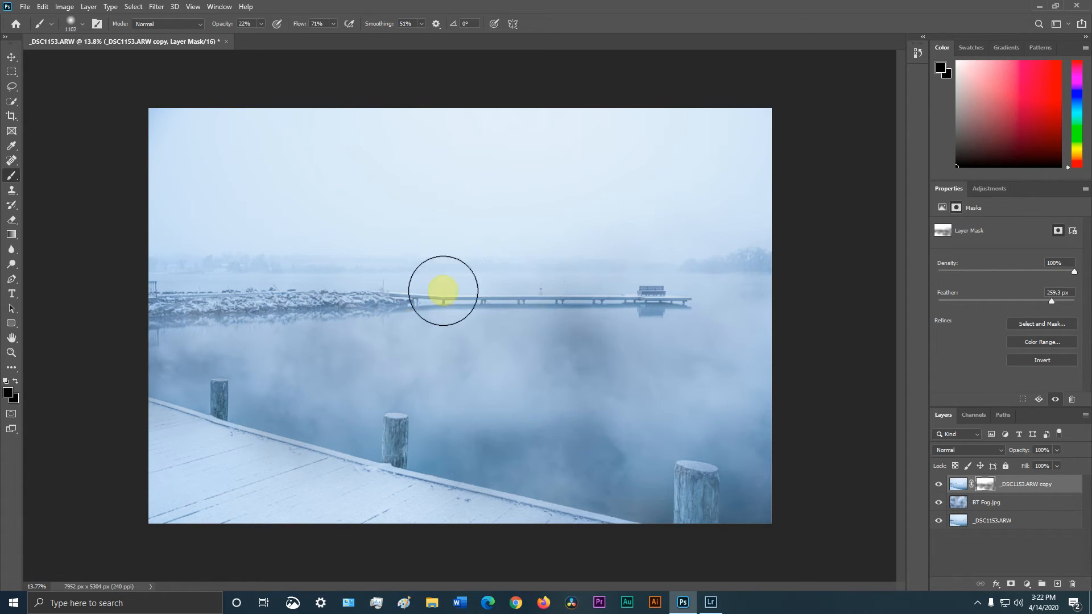
{"action": "left_click", "coordinate": [292, 276]}
{"action": "left_click", "coordinate": [366, 275]}
{"action": "left_click", "coordinate": [678, 290]}
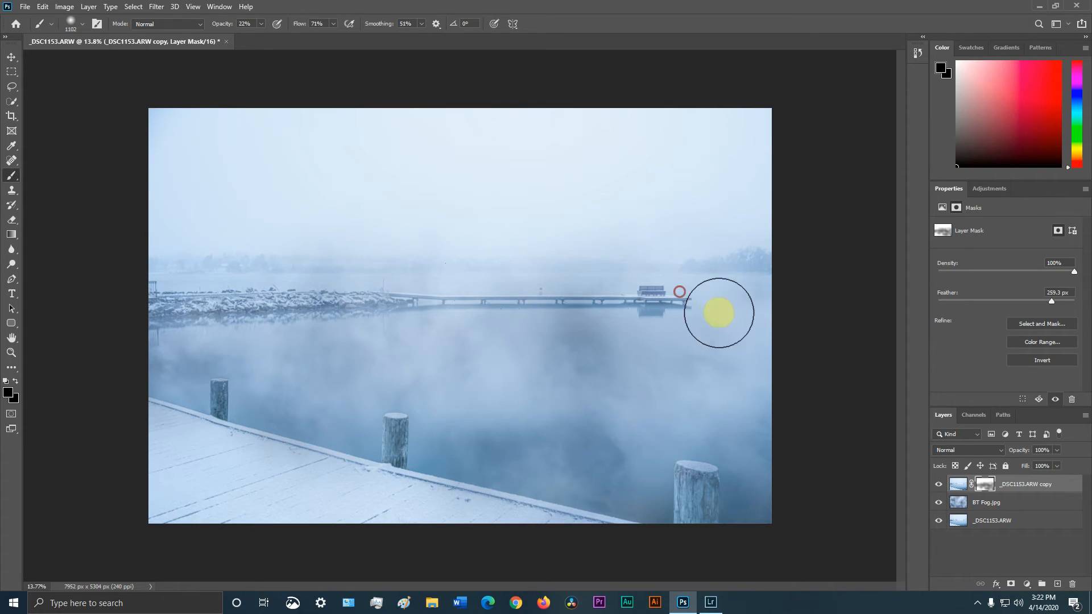
{"action": "left_click", "coordinate": [741, 290]}
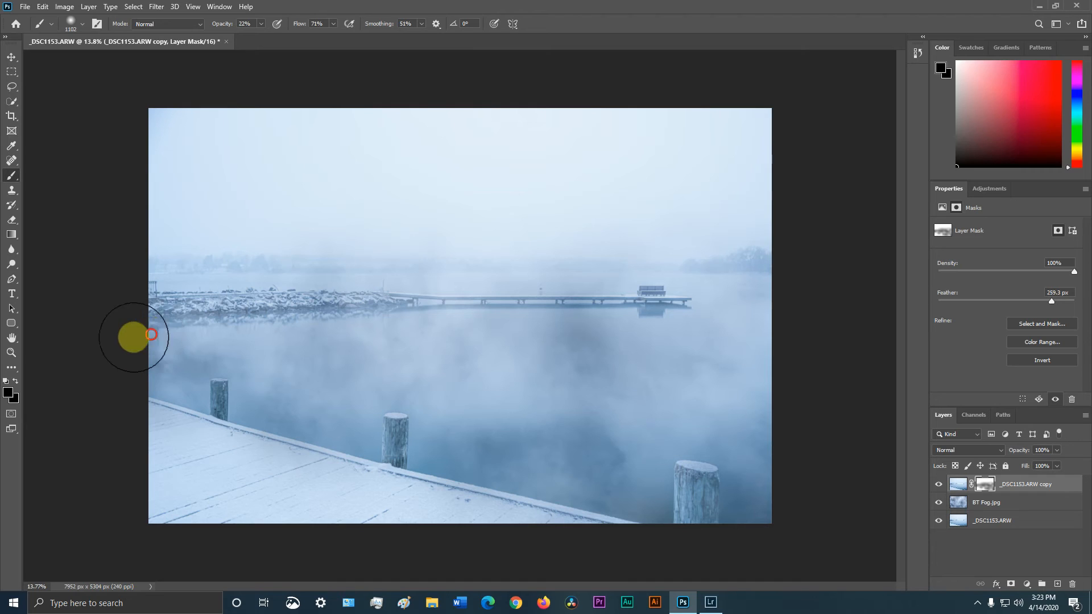
{"action": "left_click", "coordinate": [301, 335]}
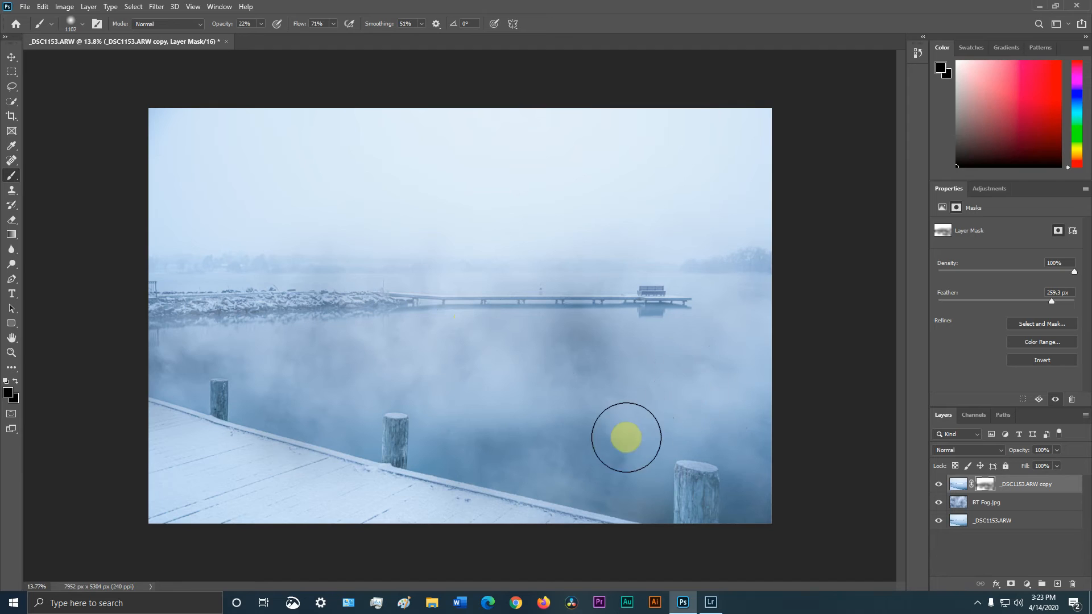
{"action": "left_click_drag", "start_coordinate": [656, 323], "coordinate": [624, 367]}
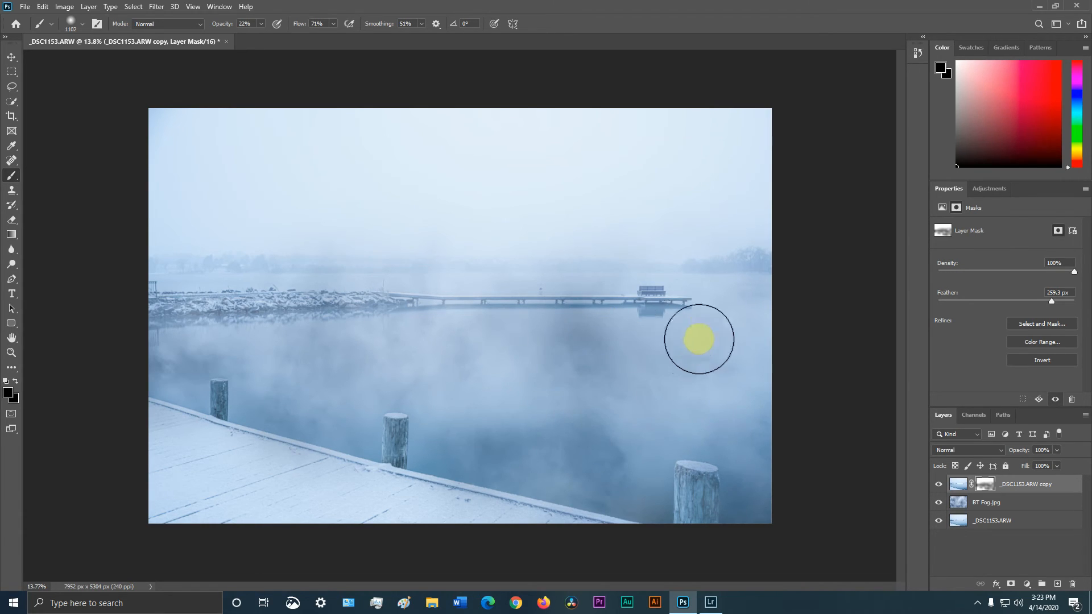
Deselect the layers and export the image as a PNG at 25% scale, 1988 x 1326 px
{"action": "left_click", "coordinate": [976, 545]}
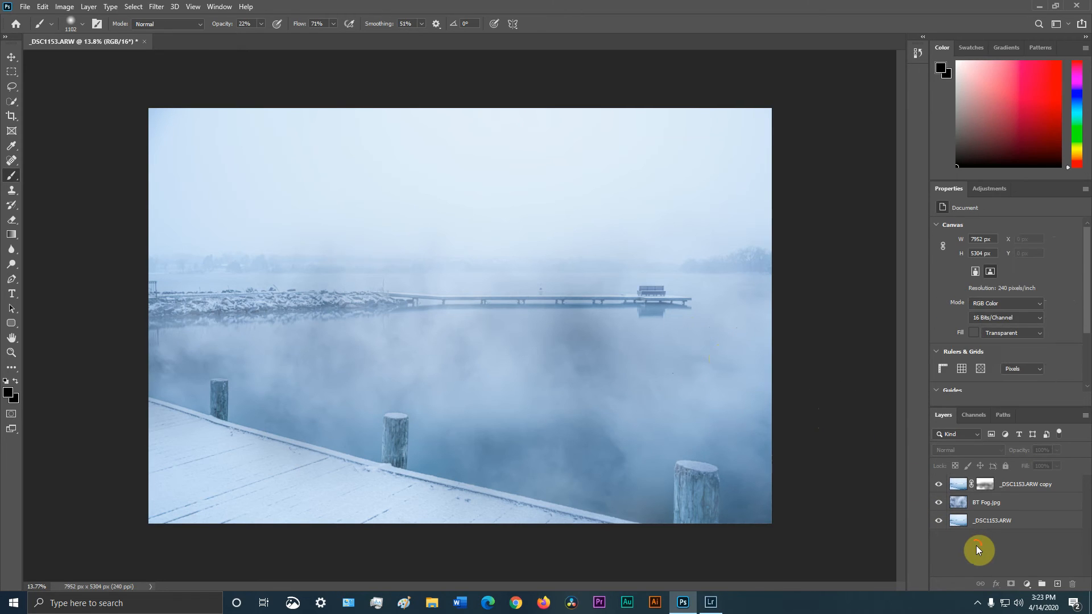
{"action": "left_click", "coordinate": [25, 6]}
{"action": "mouse_move", "coordinate": [48, 179]}
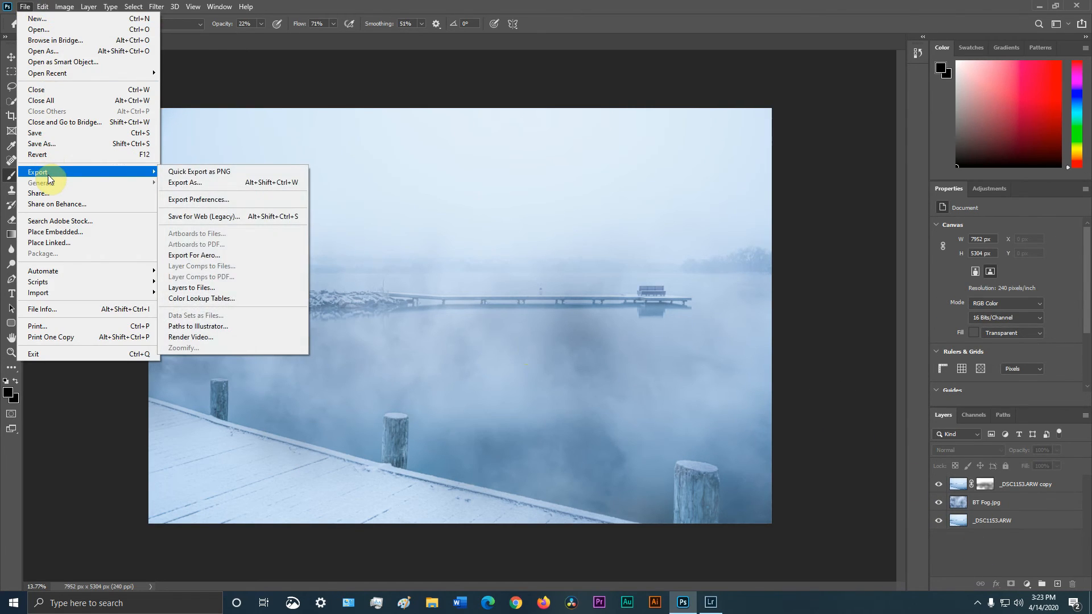
{"action": "left_click", "coordinate": [208, 182]}
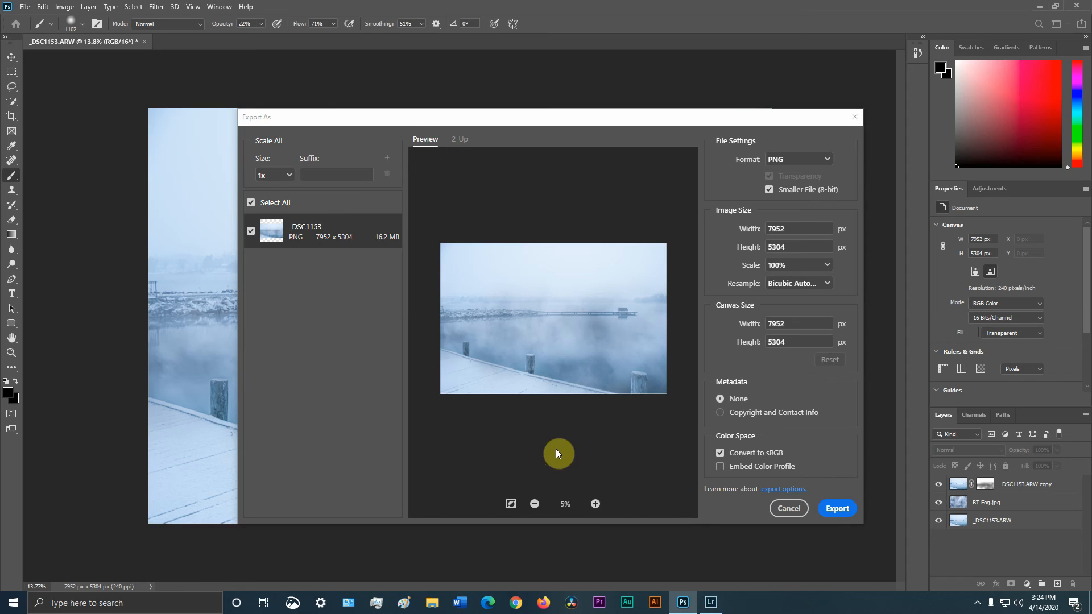
{"action": "left_click", "coordinate": [799, 265]}
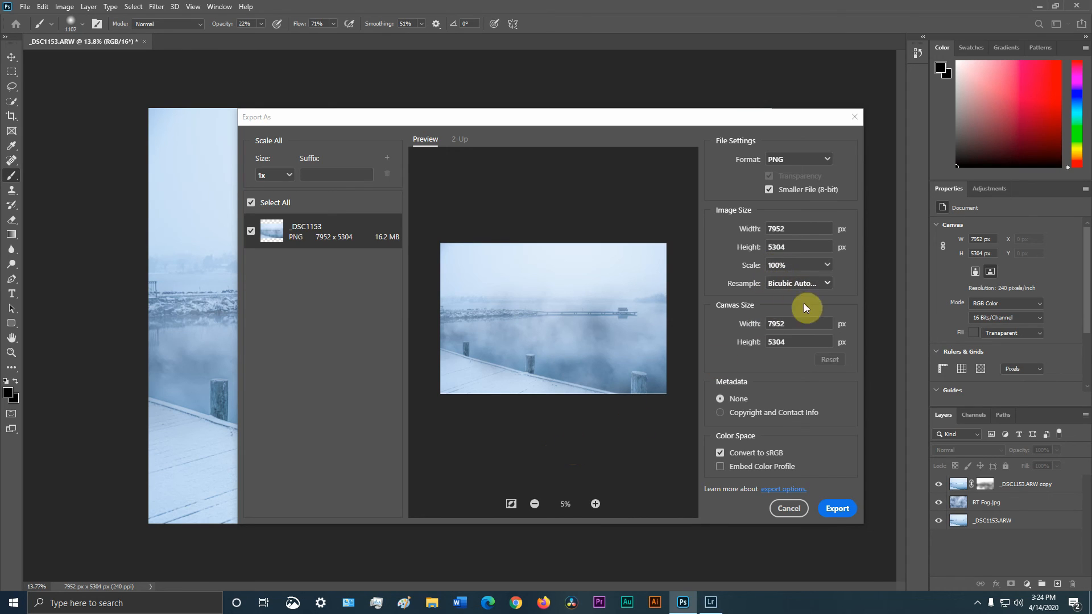
{"action": "left_click", "coordinate": [802, 293]}
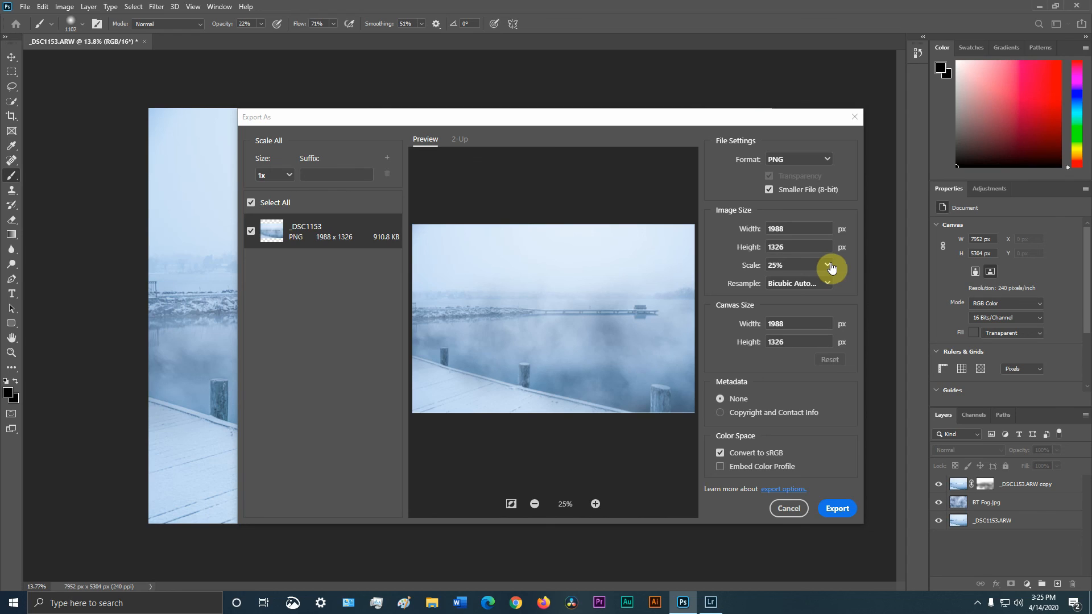
{"action": "left_click", "coordinate": [835, 509]}
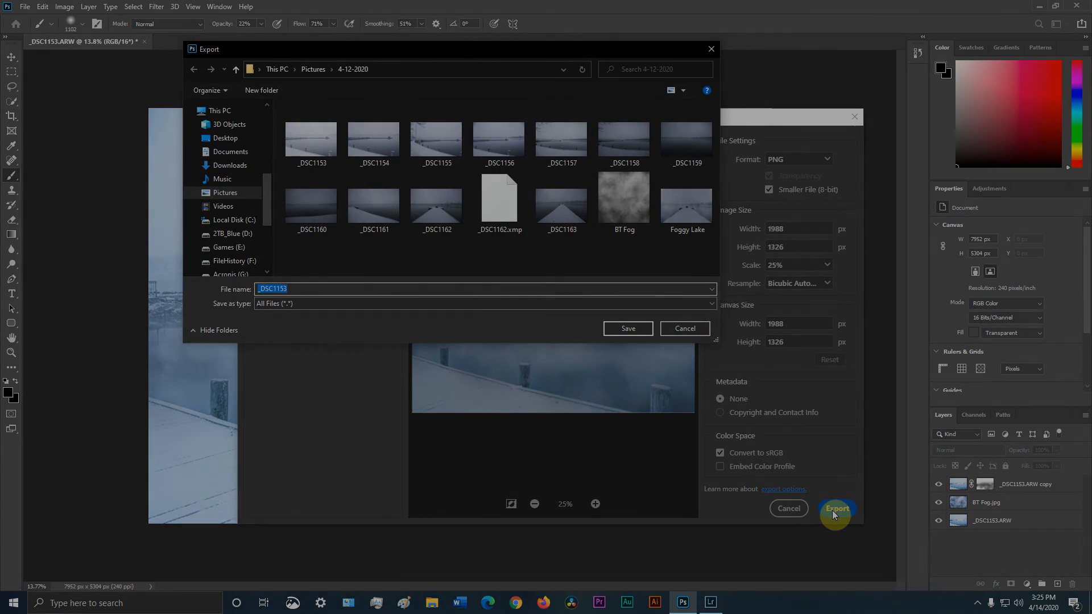